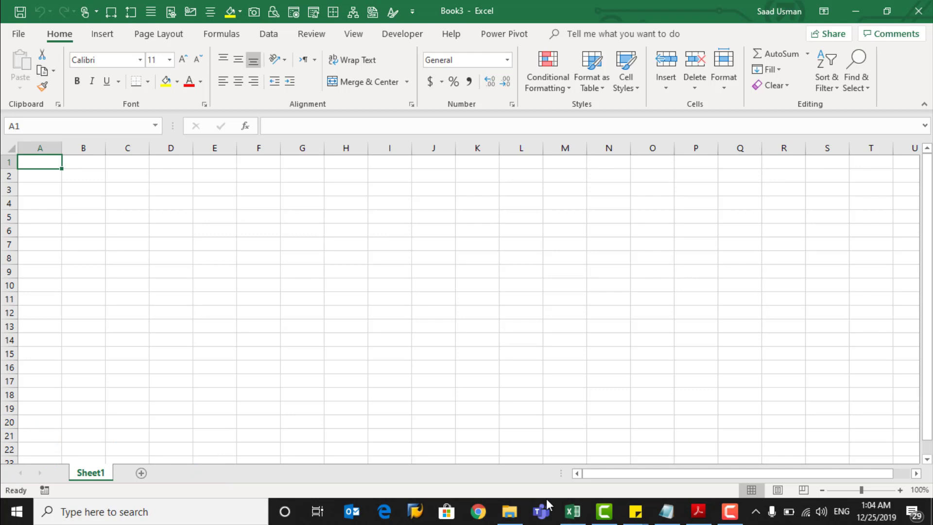
# - View the regional sales source files in the Power Query folder and return to the blank Excel workbook
pyautogui.click(509, 511)
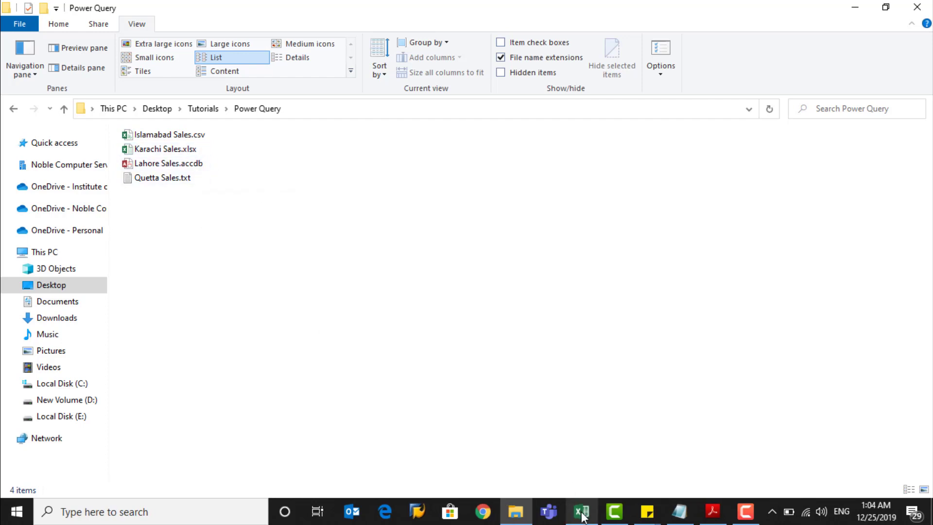
pyautogui.moveTo(584, 517)
pyautogui.click(580, 456)
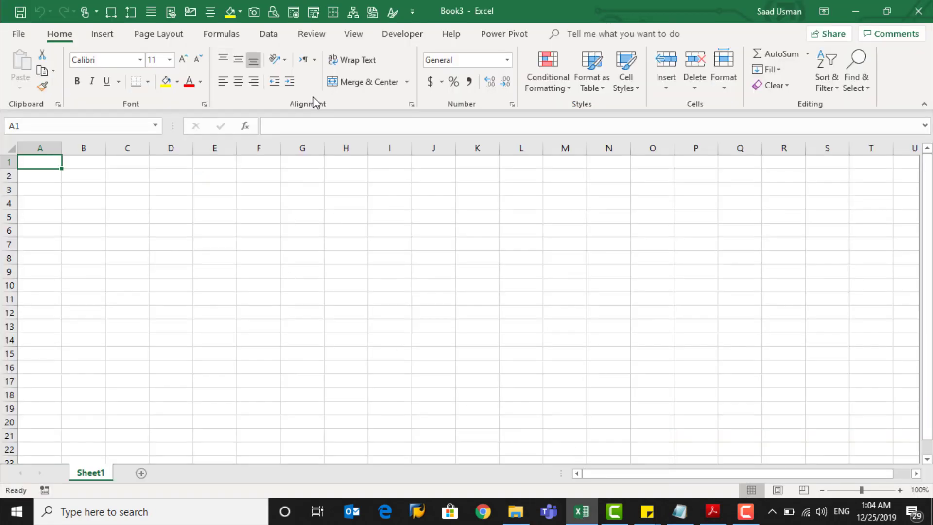
# - Import Islamabad Sales.csv from the Power Query folder and open its data for transformation in the Power Query Editor
pyautogui.click(268, 34)
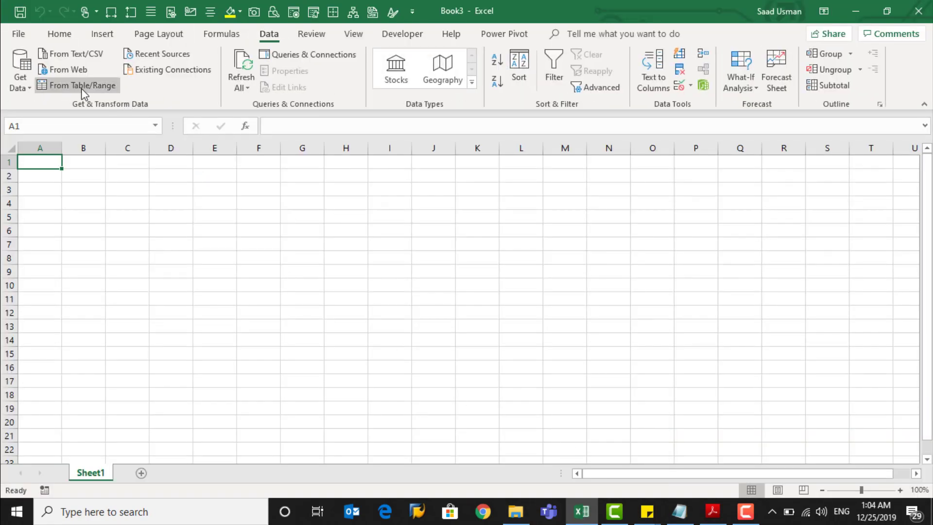
pyautogui.click(77, 53)
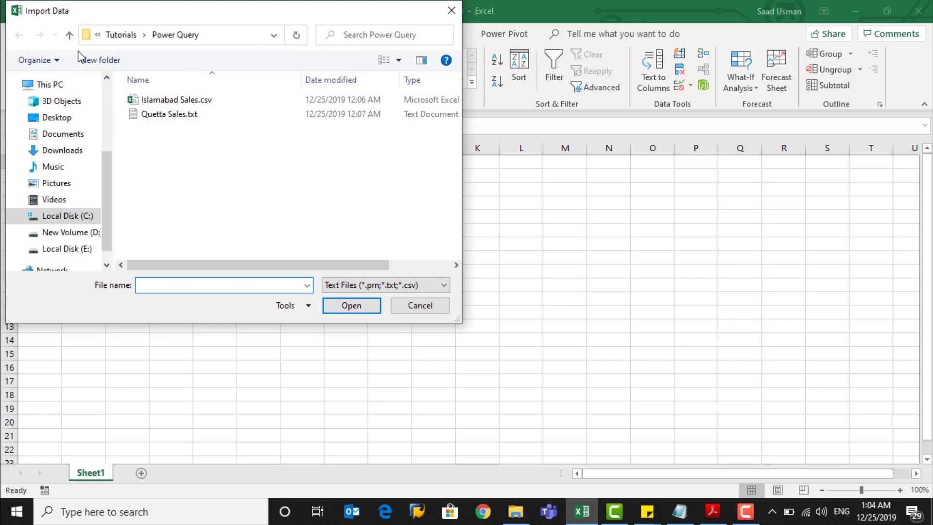
pyautogui.click(150, 100)
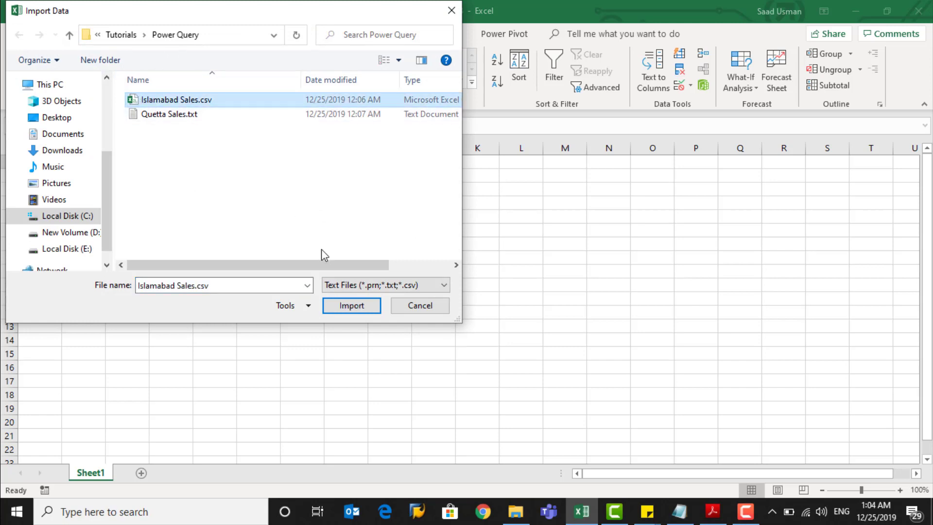
pyautogui.click(356, 309)
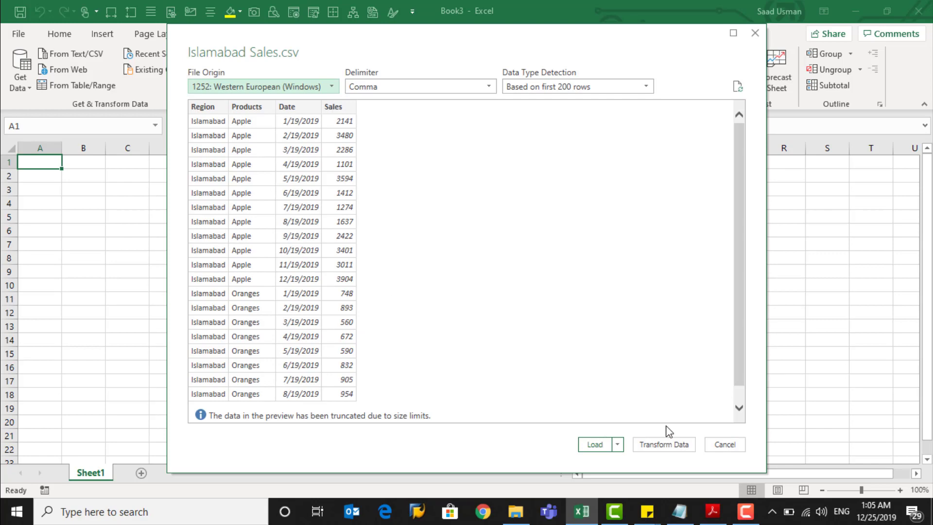
pyautogui.click(665, 446)
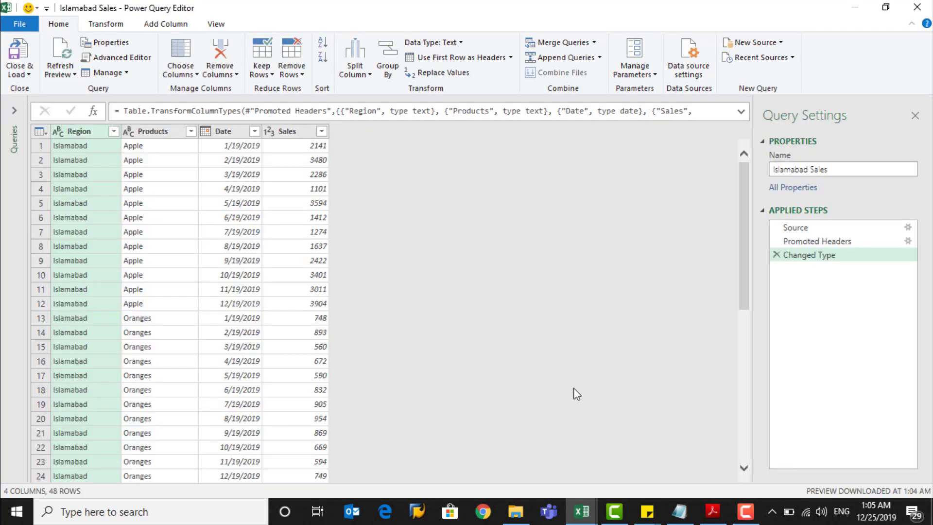
# - Change the Sales column of the Islamabad Sales query to Decimal Number, replacing the current type conversion
pyautogui.click(269, 131)
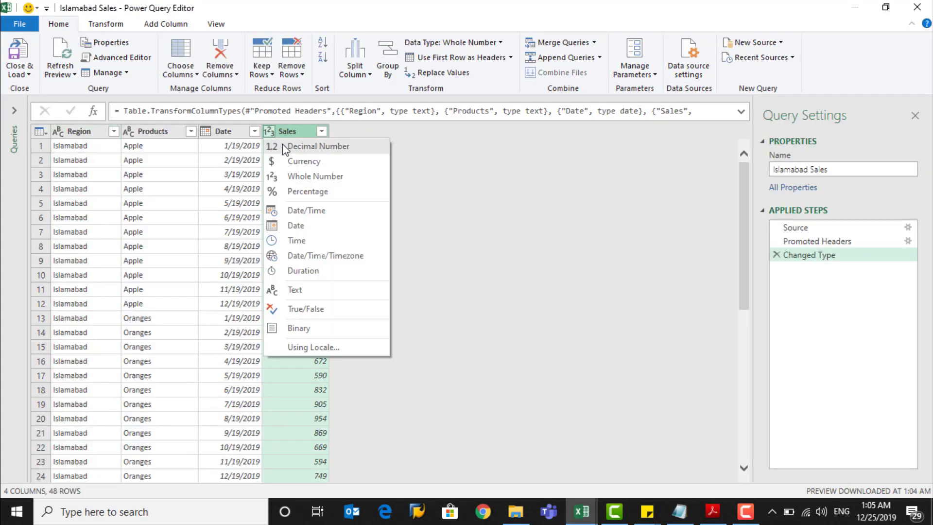
pyautogui.click(284, 145)
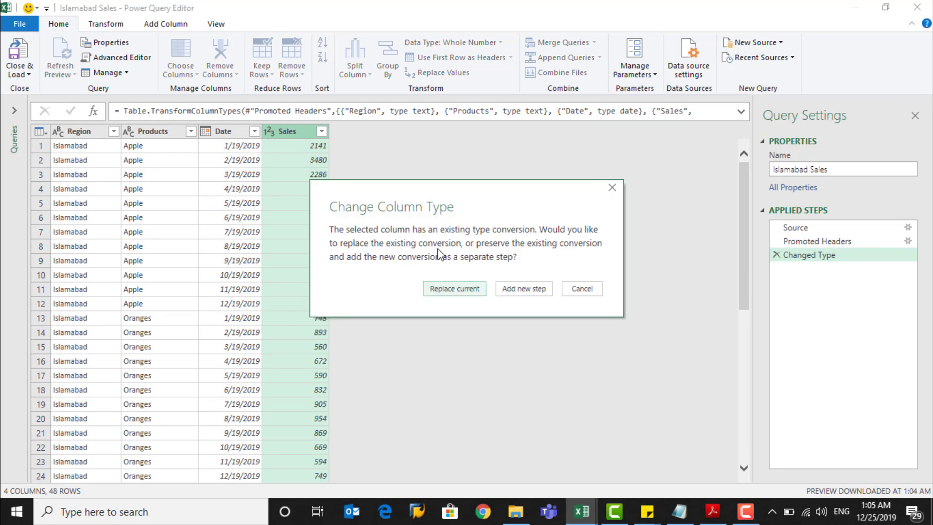
pyautogui.click(454, 288)
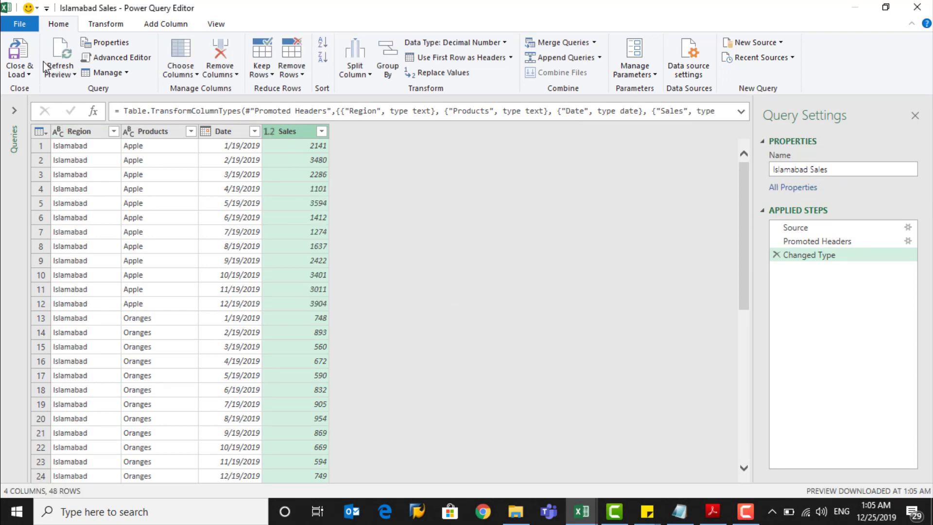
# - Load the Islamabad Sales query as a connection only and widen the Queries & Connections pane so its name is readable
pyautogui.click(21, 74)
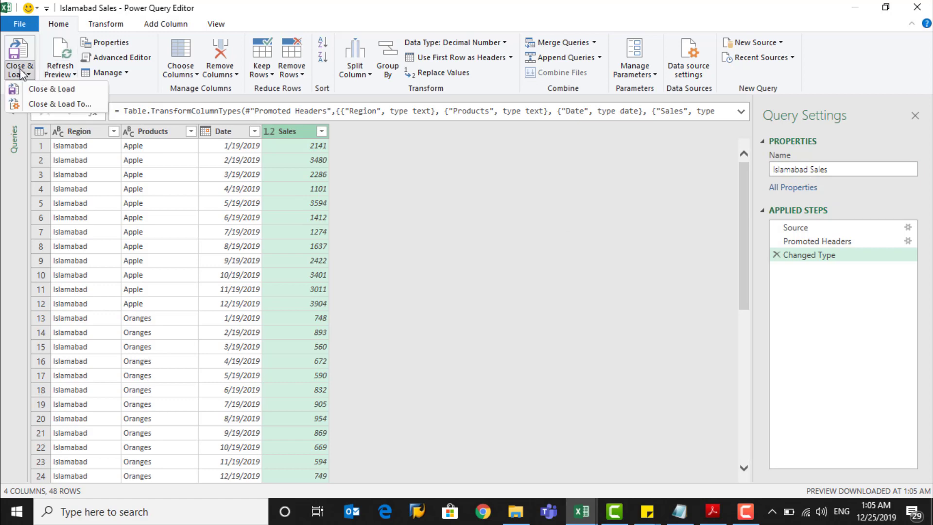
pyautogui.click(37, 105)
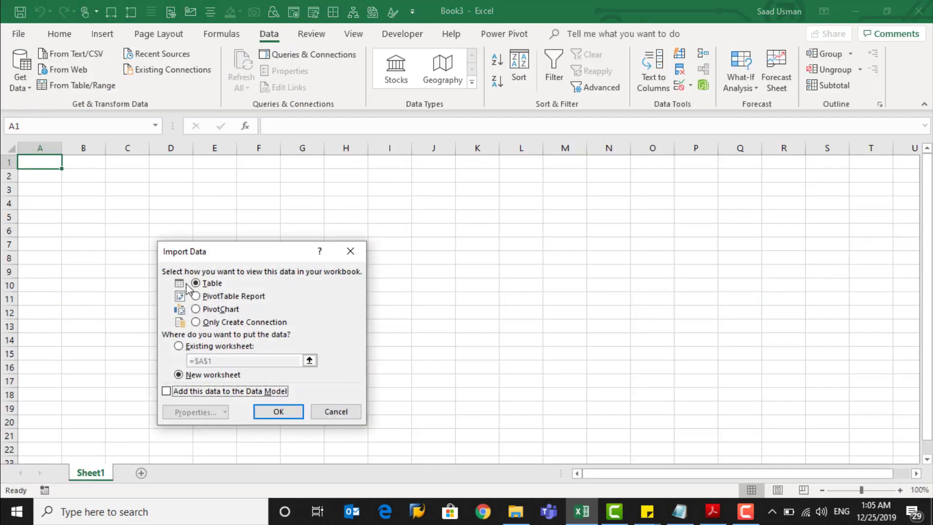
pyautogui.click(196, 323)
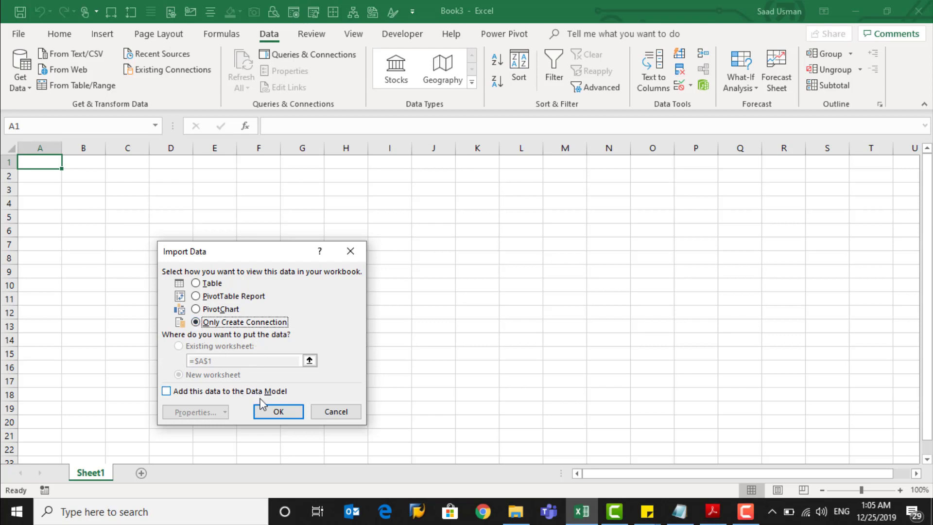
pyautogui.click(262, 416)
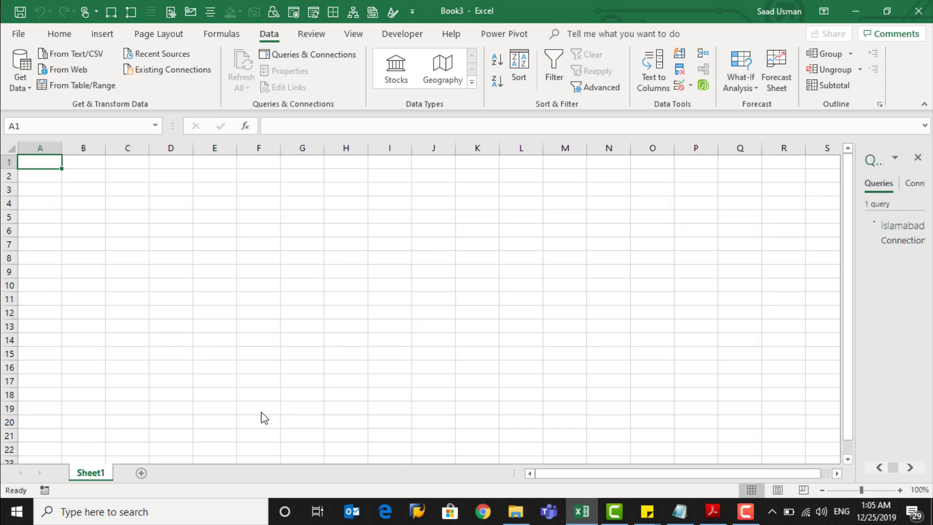
pyautogui.moveTo(857, 333); pyautogui.dragTo(781, 330)
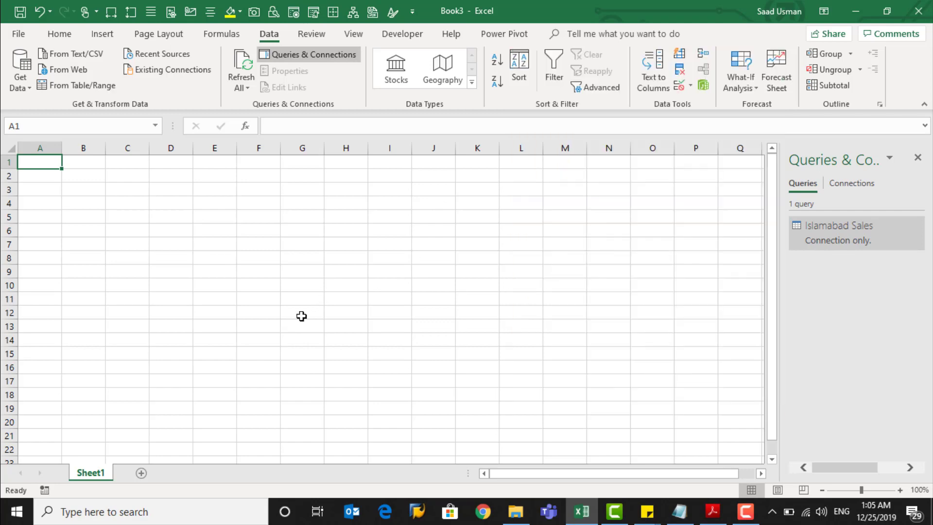
pyautogui.moveTo(832, 235)
# - Import the text file Quetta Sales.txt and open its data for transformation in the Power Query Editor
pyautogui.click(86, 53)
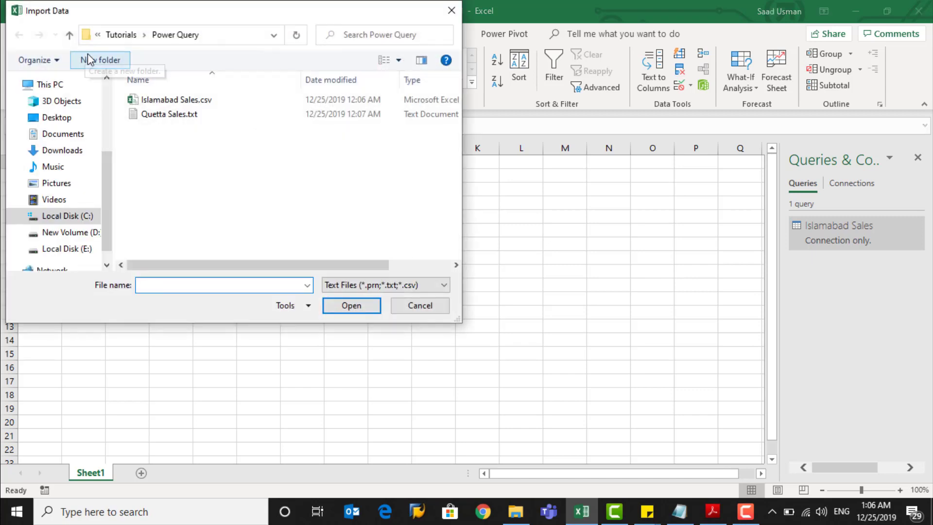
pyautogui.click(181, 116)
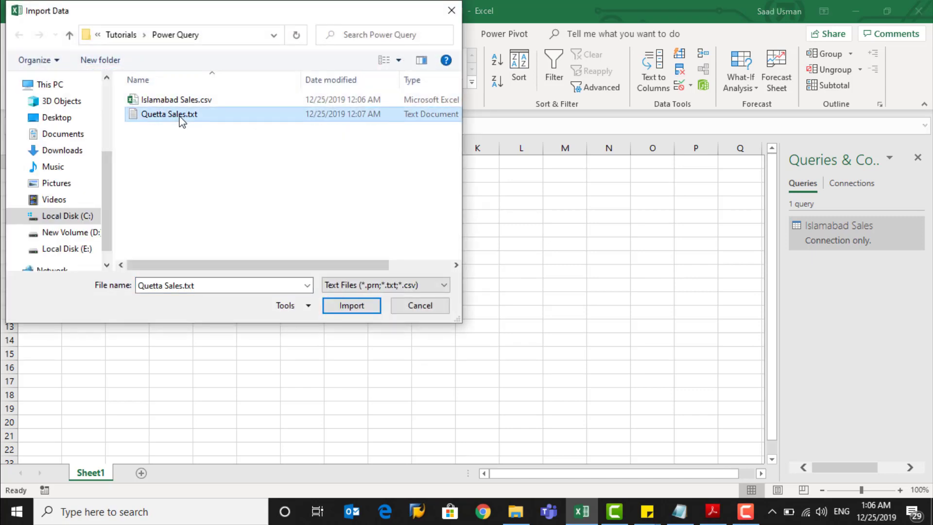
pyautogui.click(337, 309)
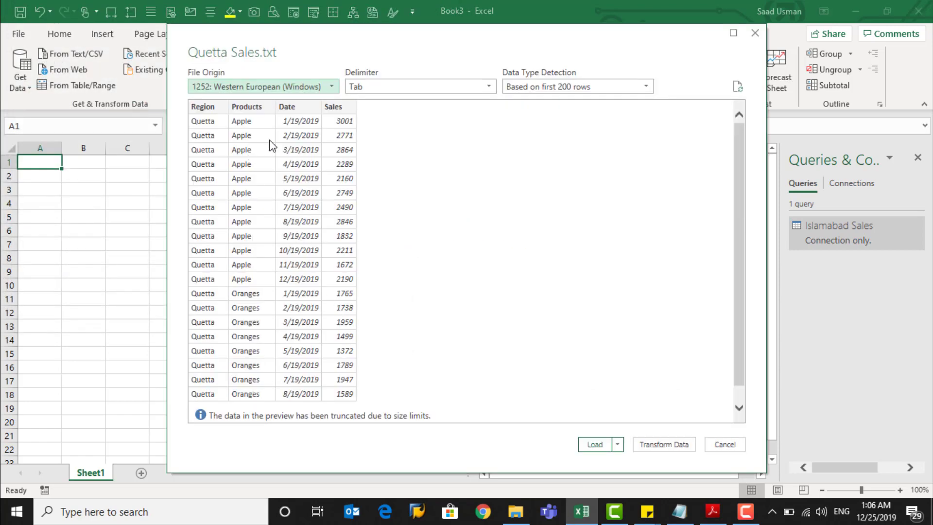
pyautogui.click(652, 444)
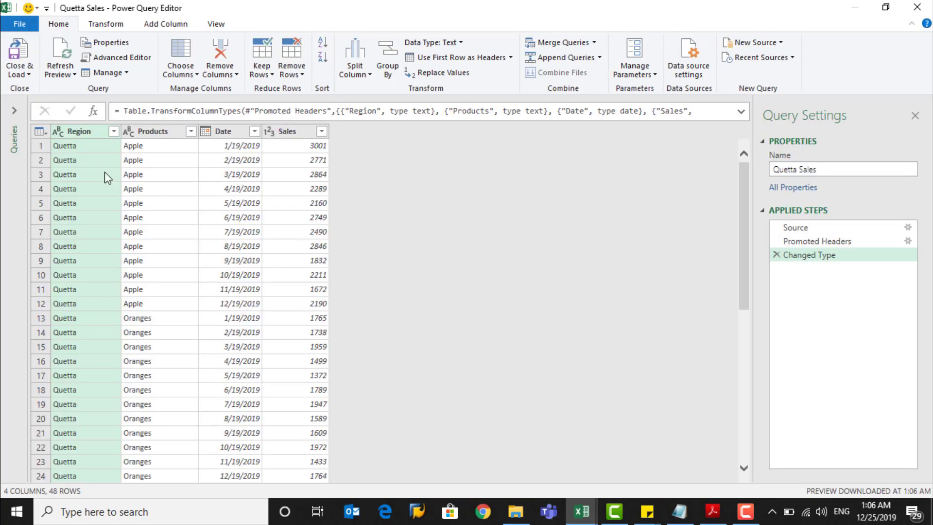
# - Change the Sales column of the Quetta Sales query to Decimal Number, replacing the current type conversion
pyautogui.click(270, 132)
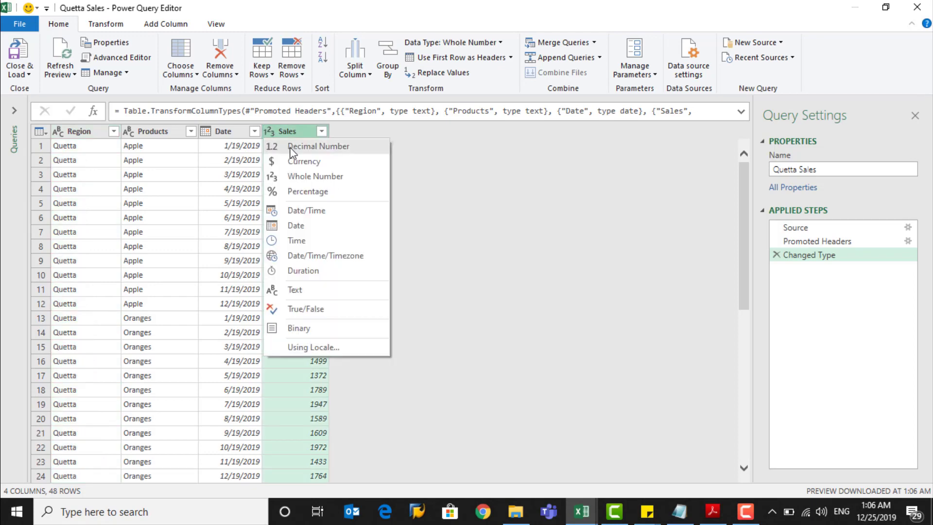
pyautogui.click(292, 147)
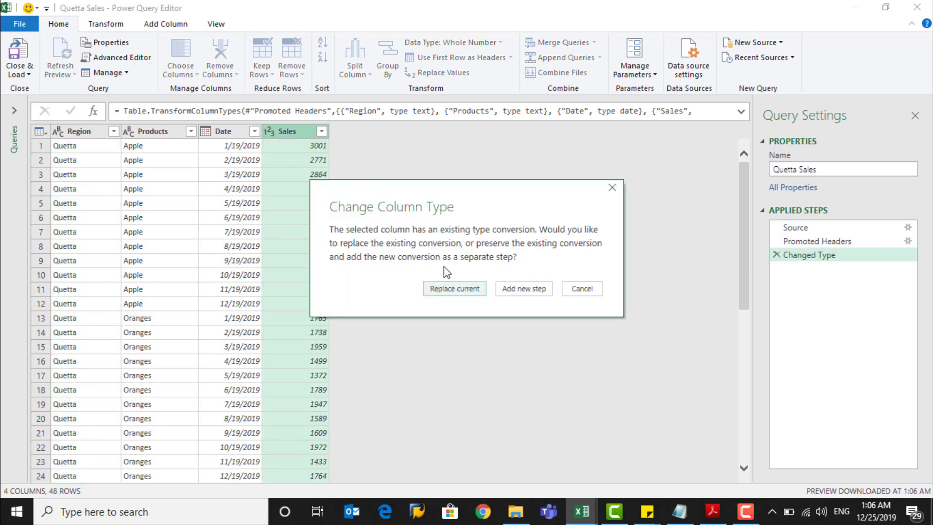
pyautogui.click(450, 289)
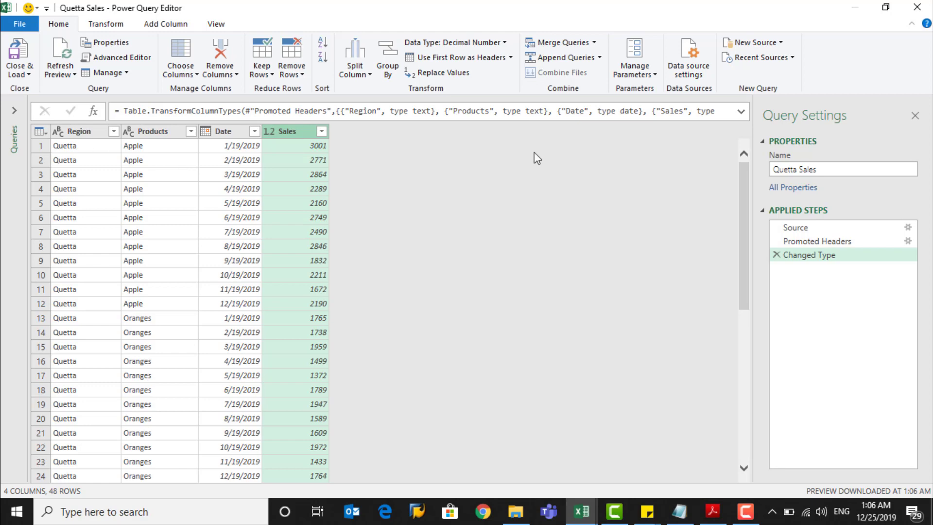
# - Close the editor and load the Quetta Sales query as a connection only
pyautogui.click(22, 75)
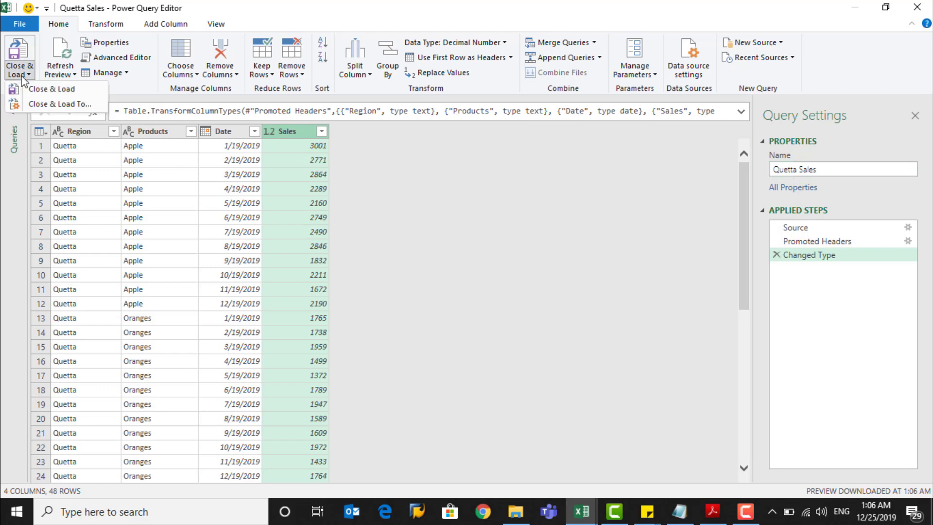
pyautogui.click(35, 89)
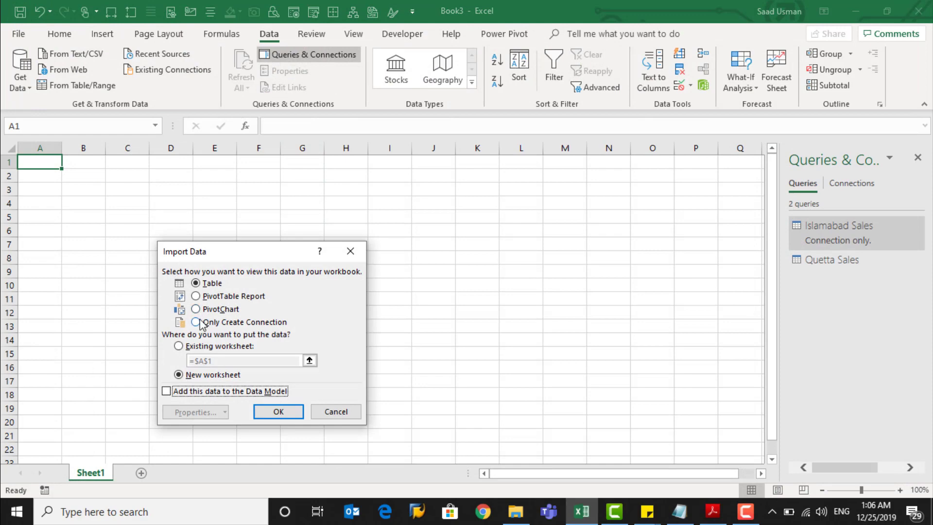
pyautogui.click(195, 322)
pyautogui.click(278, 412)
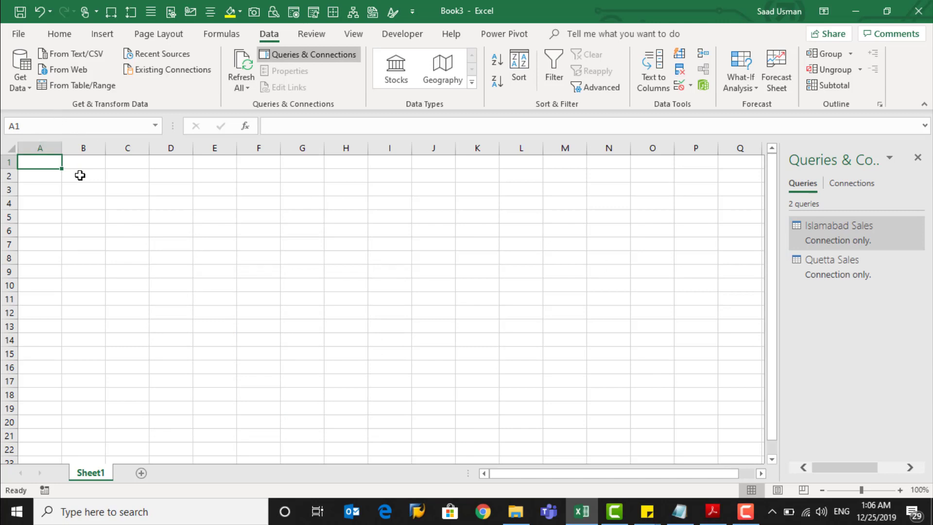
# - Import the Karachi Sales sheet from the workbook Karachi Sales.xlsx and open it for transformation in the Power Query Editor
pyautogui.click(26, 88)
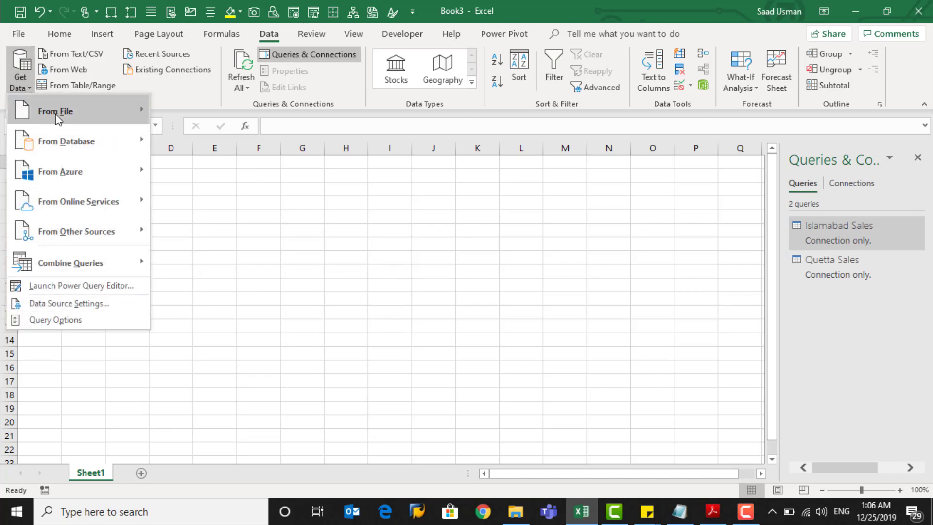
pyautogui.moveTo(55, 114)
pyautogui.click(203, 115)
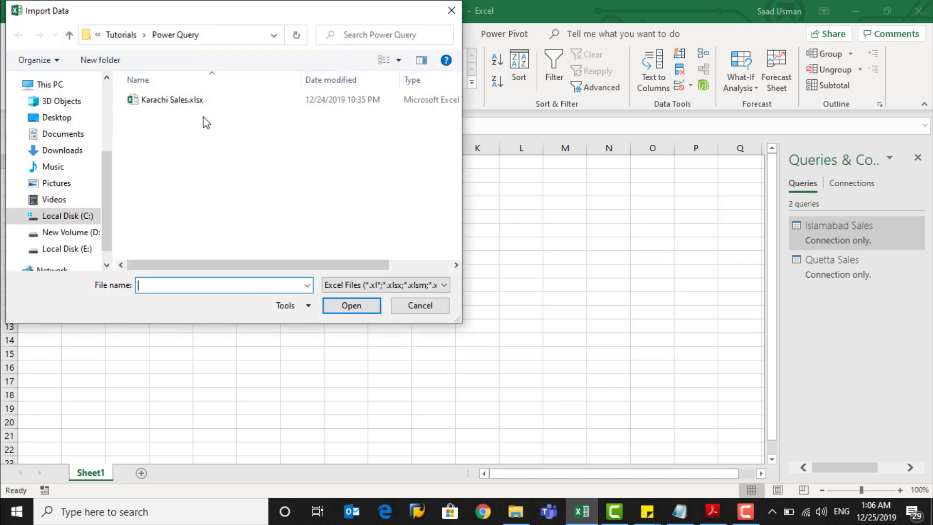
pyautogui.click(184, 100)
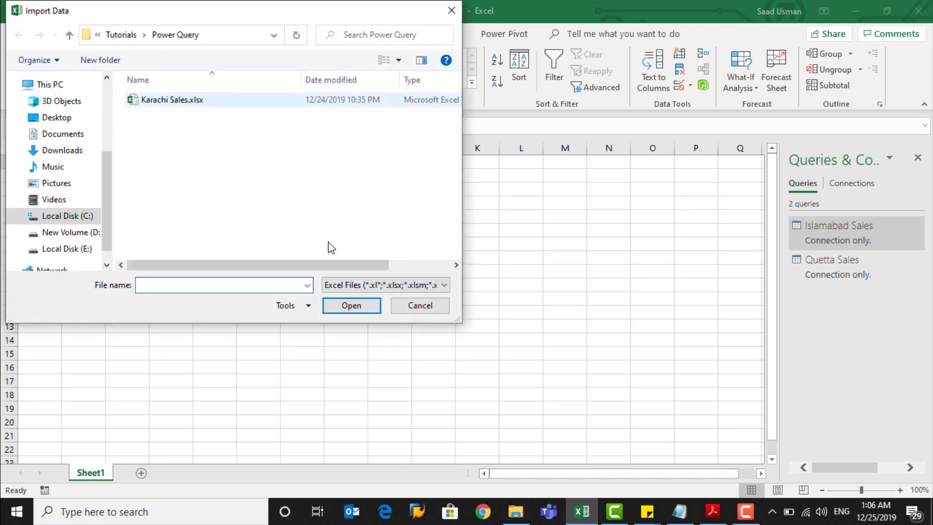
pyautogui.click(185, 100)
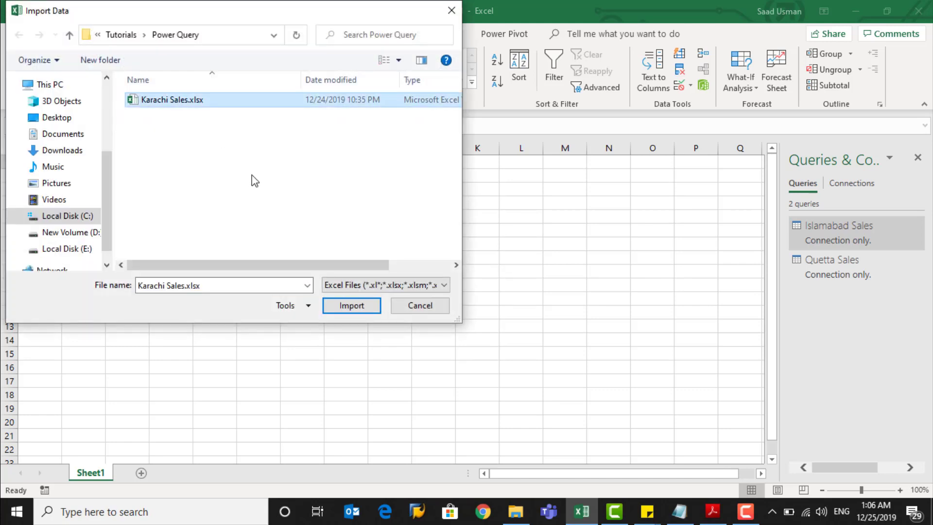
pyautogui.click(330, 307)
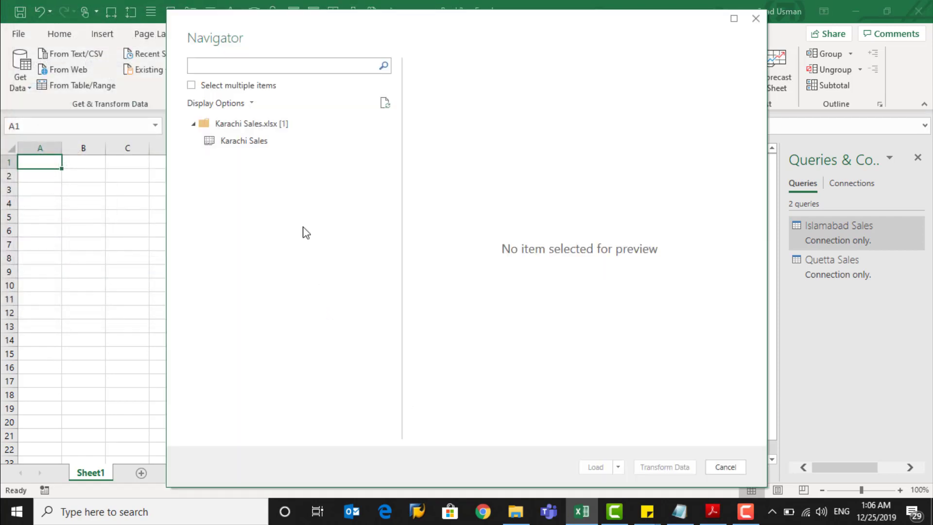
pyautogui.click(245, 142)
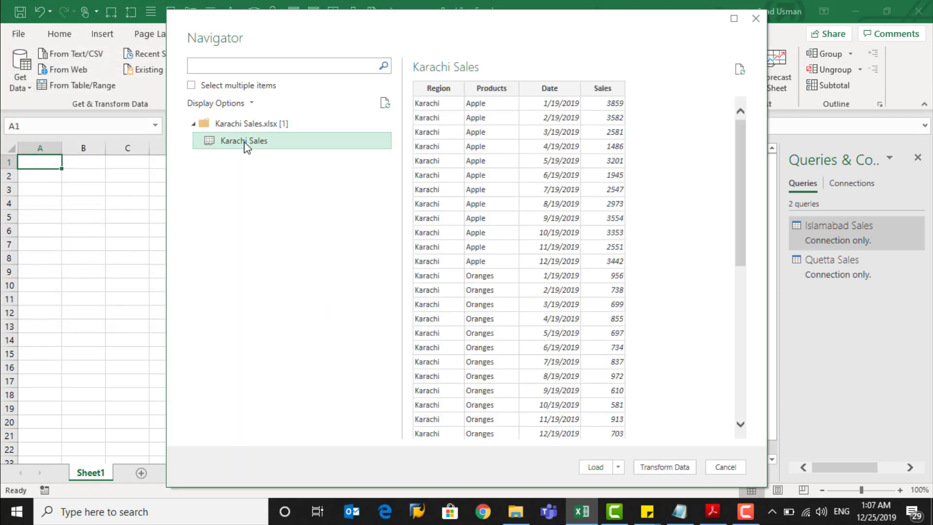
pyautogui.click(680, 471)
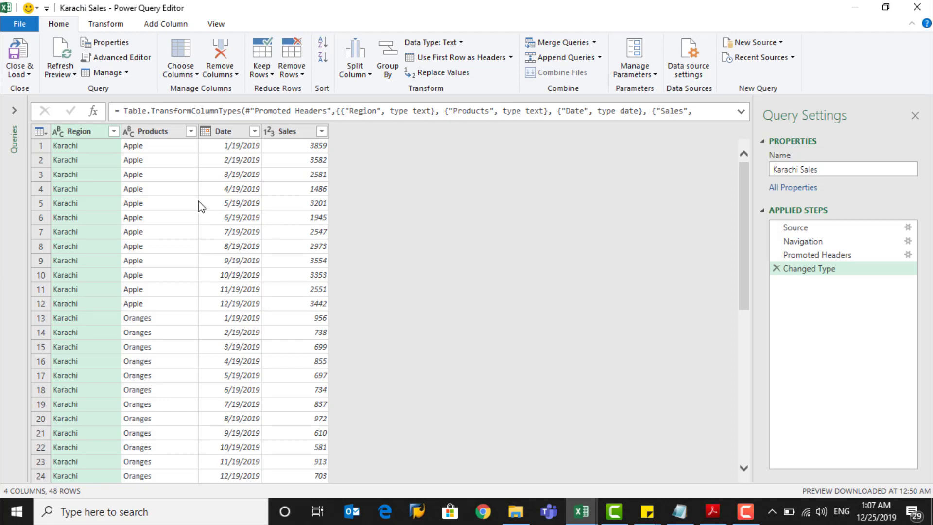
# - Change the Sales column of the Karachi Sales query to Decimal Number, replacing the current type conversion
pyautogui.click(268, 131)
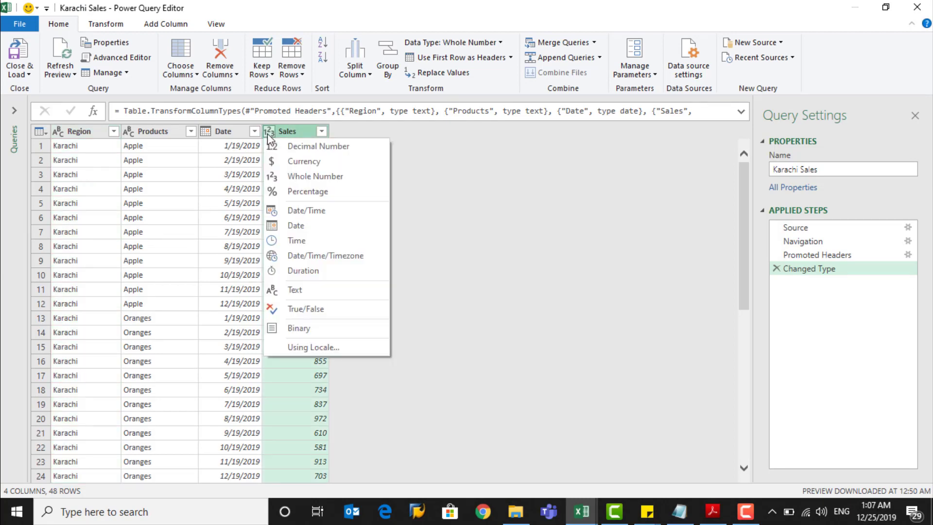
pyautogui.click(294, 146)
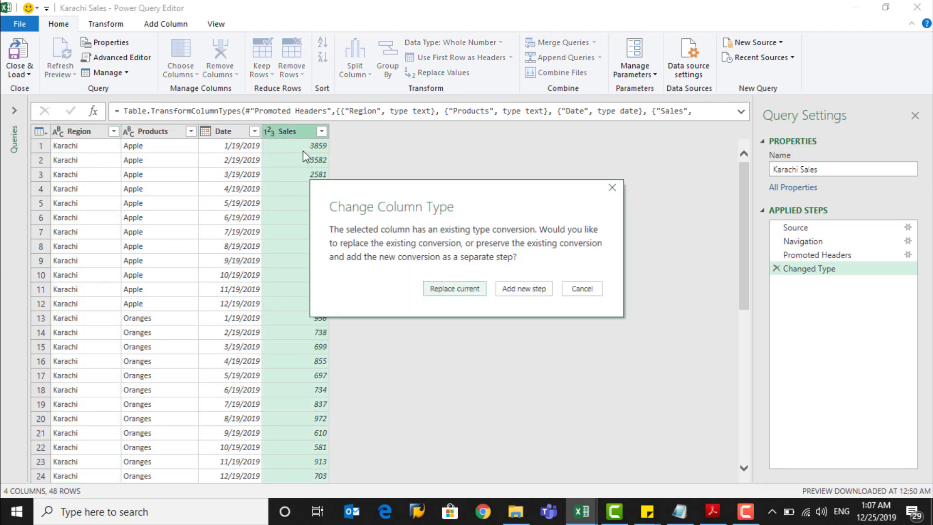
pyautogui.click(462, 290)
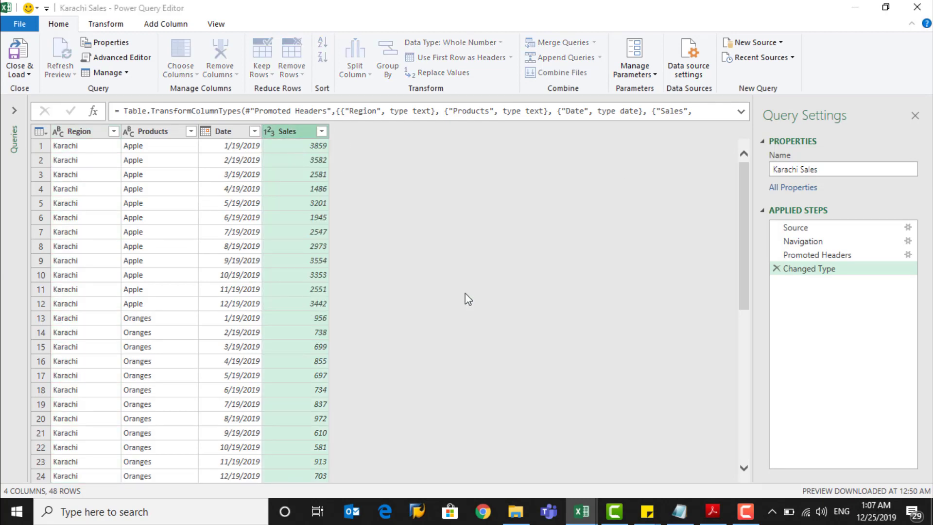
# - Close the editor and load the Karachi Sales query as a connection only
pyautogui.click(20, 73)
pyautogui.click(34, 105)
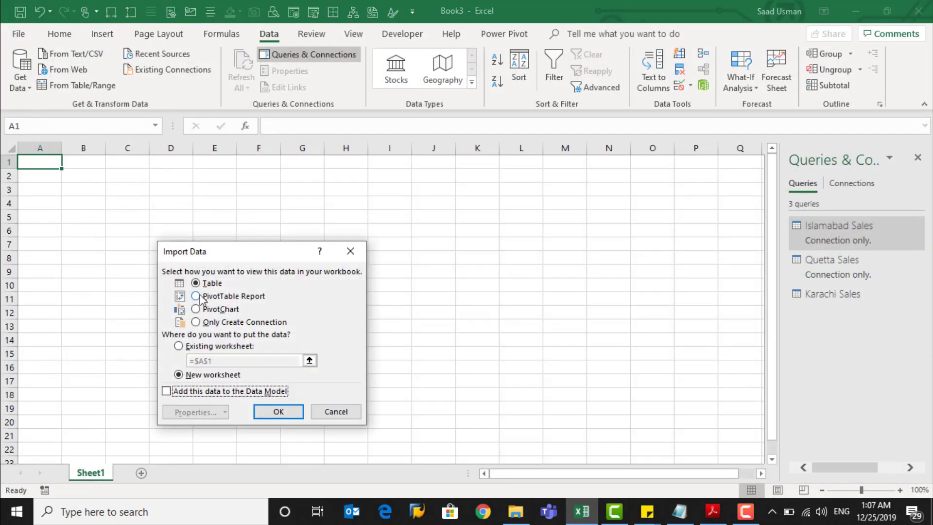
pyautogui.click(196, 322)
pyautogui.click(268, 411)
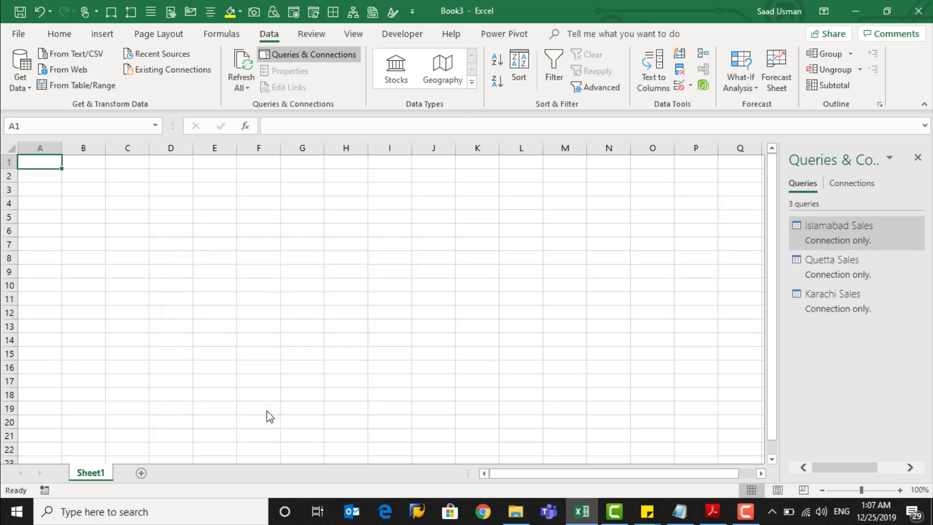
# - Import the Lahore Sales table from the Access database Lahore Sales.accdb, refresh its preview and open it for transformation in the Power Query Editor
pyautogui.click(25, 84)
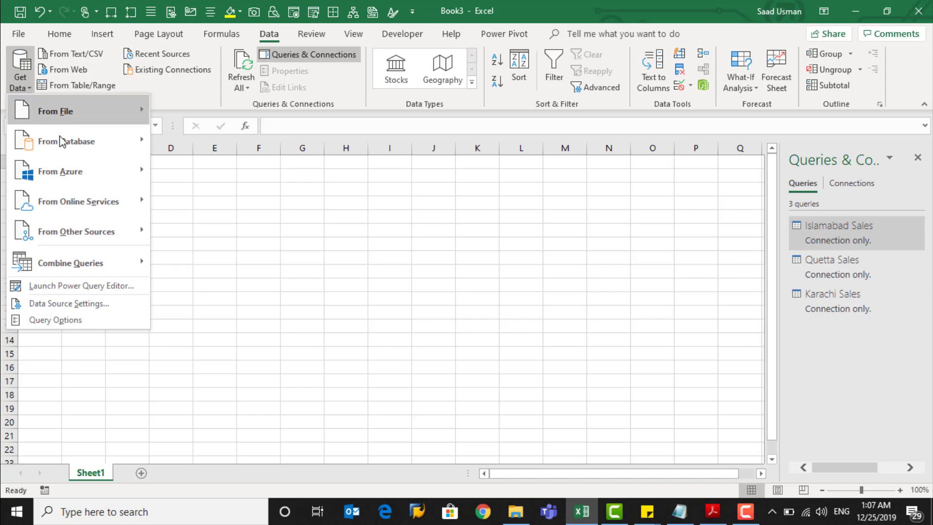
pyautogui.moveTo(73, 143)
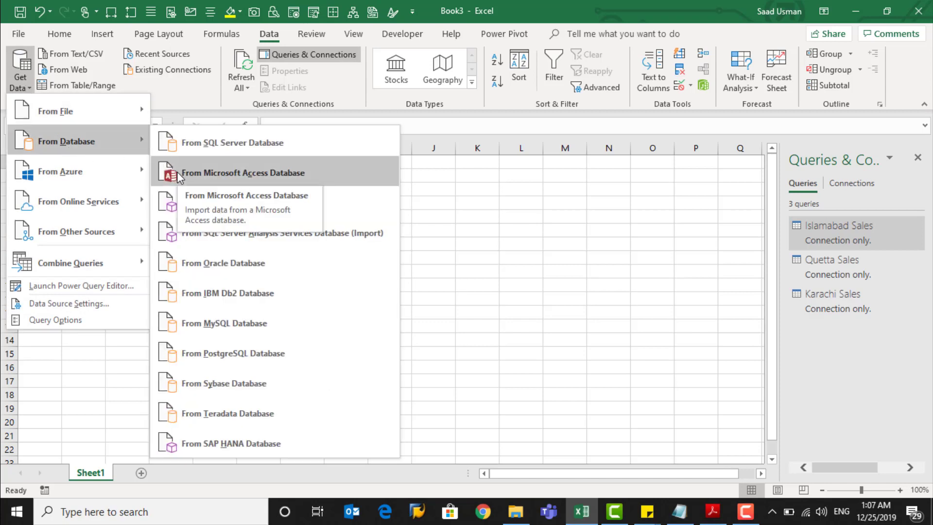
pyautogui.click(236, 175)
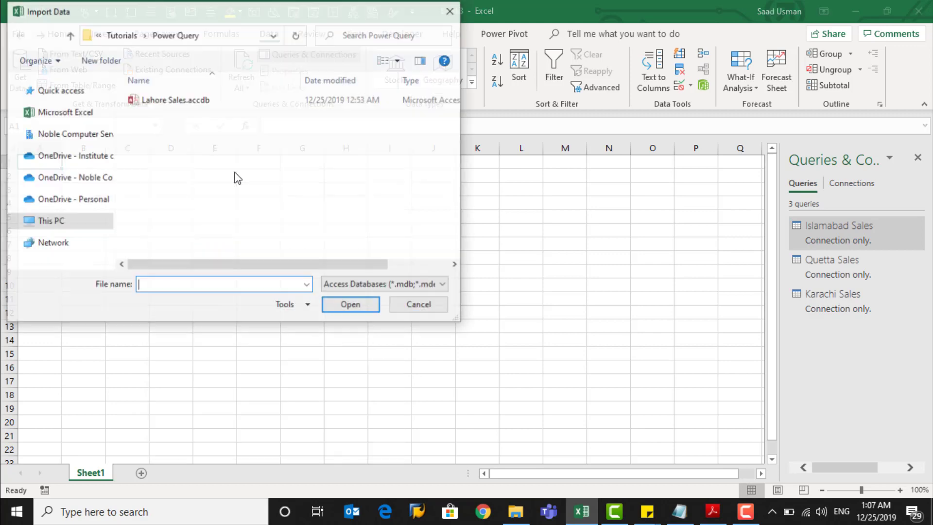
pyautogui.click(146, 103)
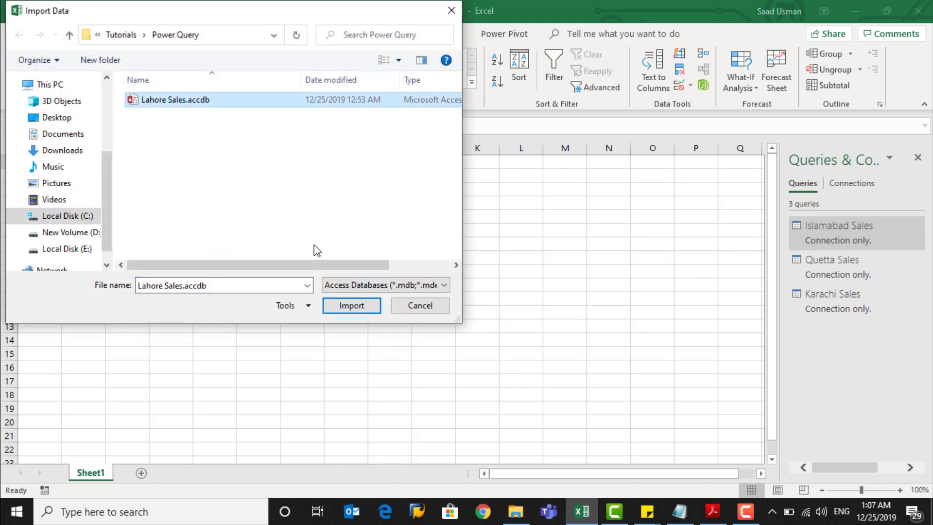
pyautogui.click(350, 304)
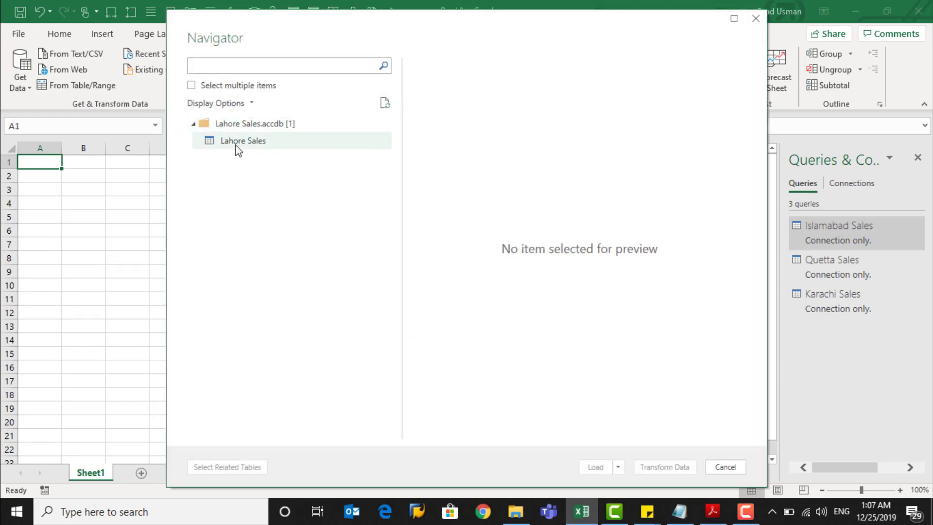
pyautogui.click(235, 145)
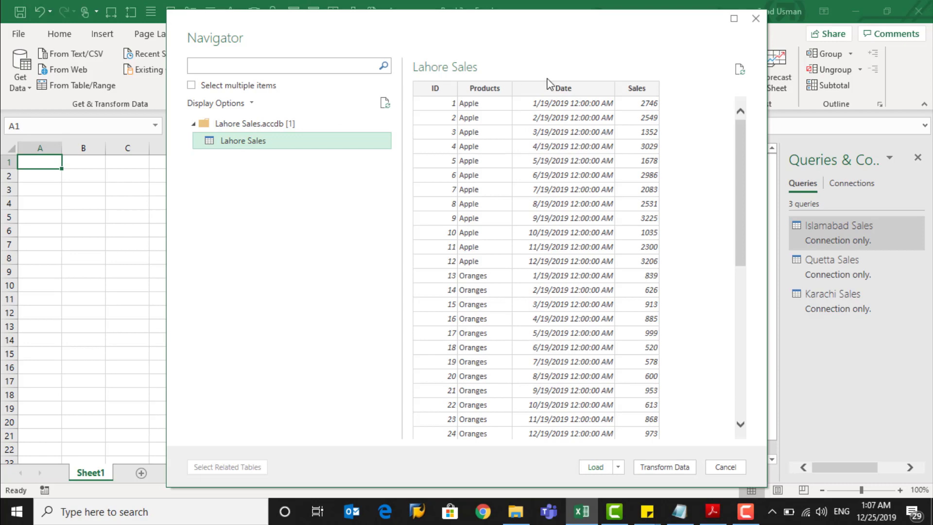
pyautogui.click(739, 70)
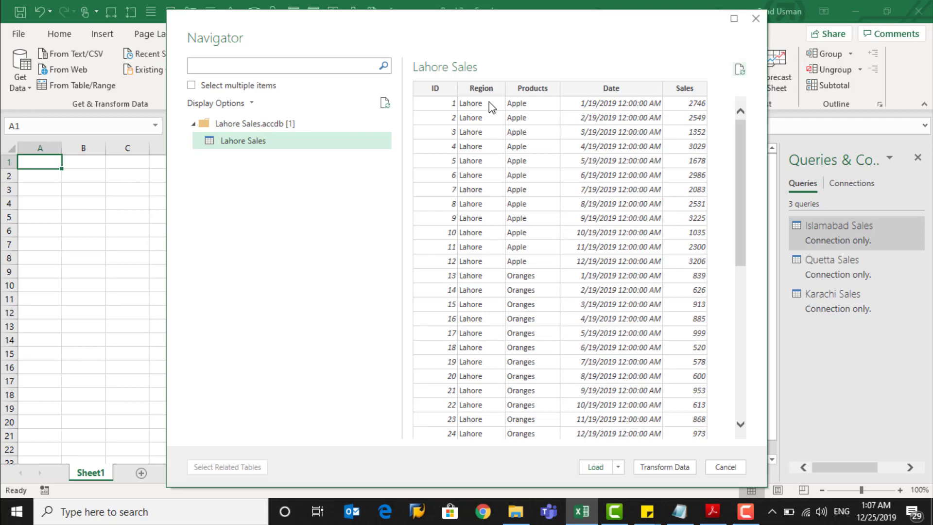
pyautogui.click(670, 468)
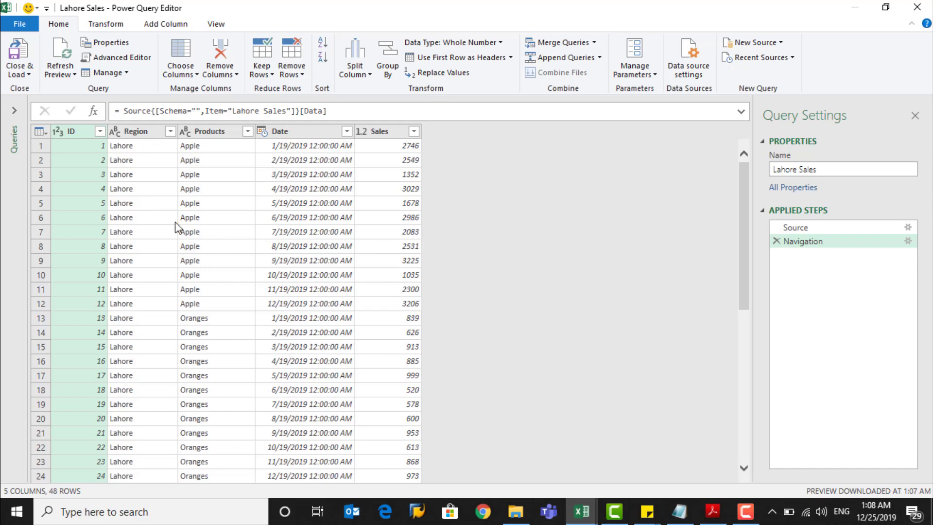
# - Remove the ID column from the Lahore Sales query and change the Date column's data type to Date
pyautogui.rightClick(79, 137)
pyautogui.click(95, 158)
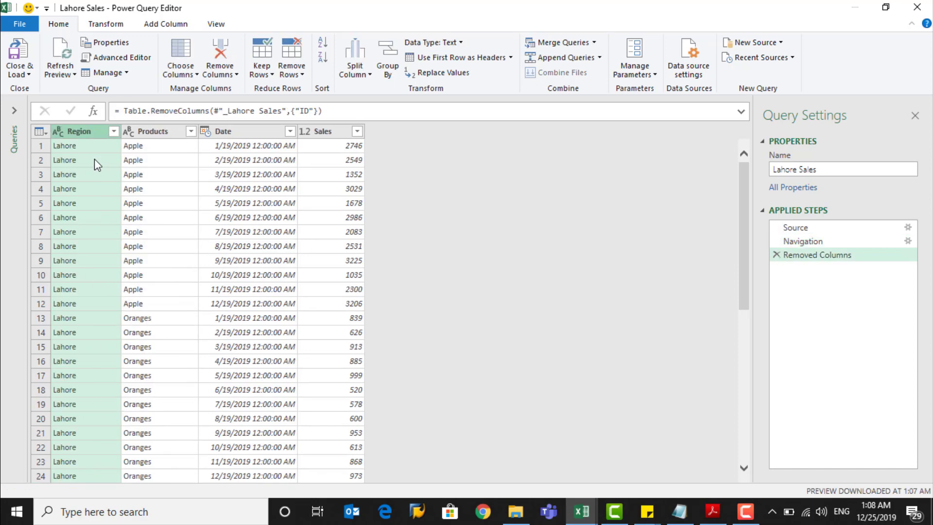
pyautogui.click(205, 131)
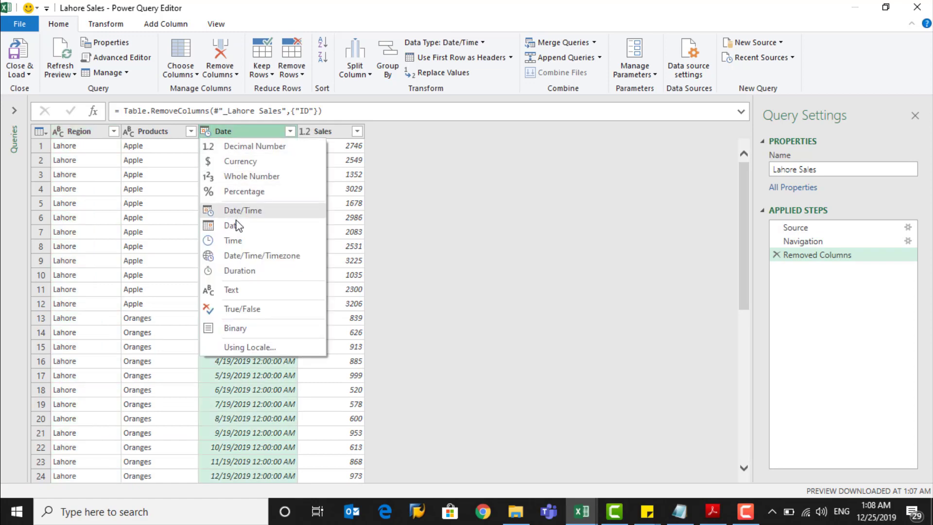
pyautogui.click(234, 227)
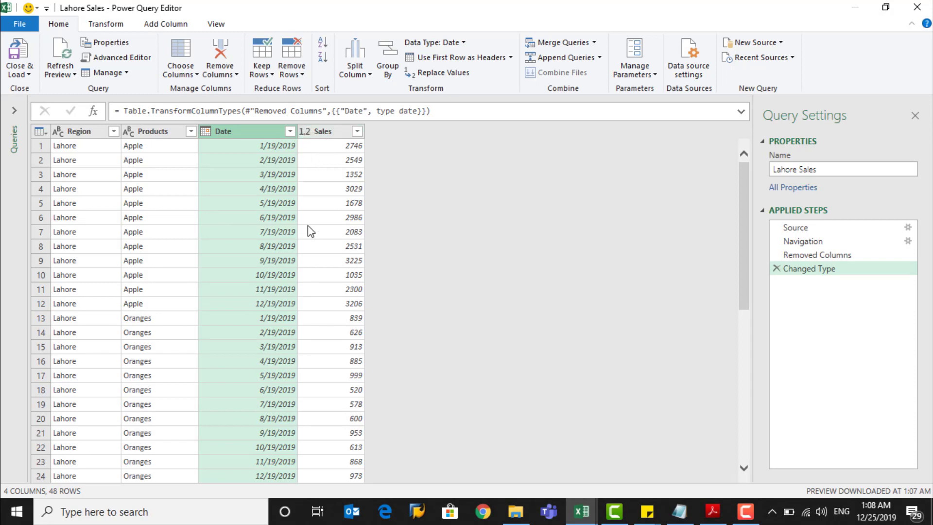
# - Close the editor and load the Lahore Sales query as a connection only
pyautogui.click(18, 74)
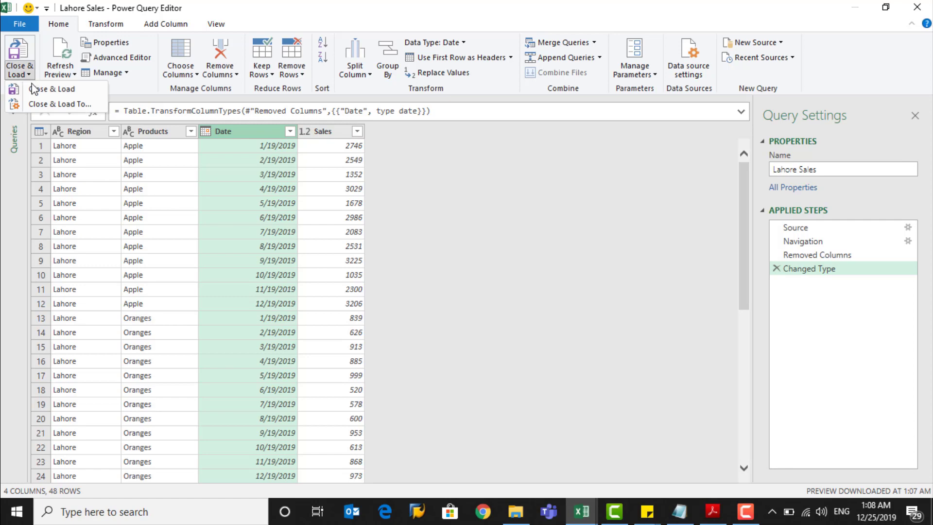
pyautogui.click(43, 105)
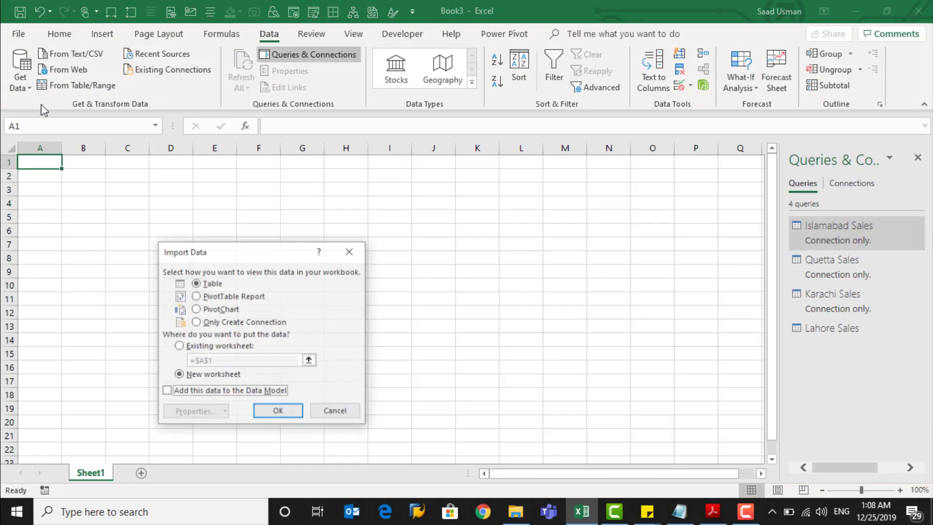
pyautogui.click(209, 322)
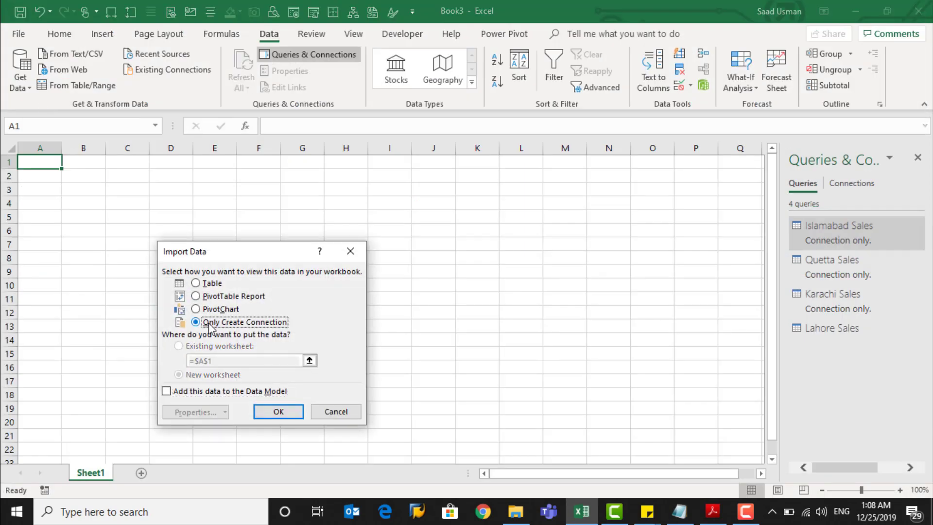
pyautogui.click(272, 411)
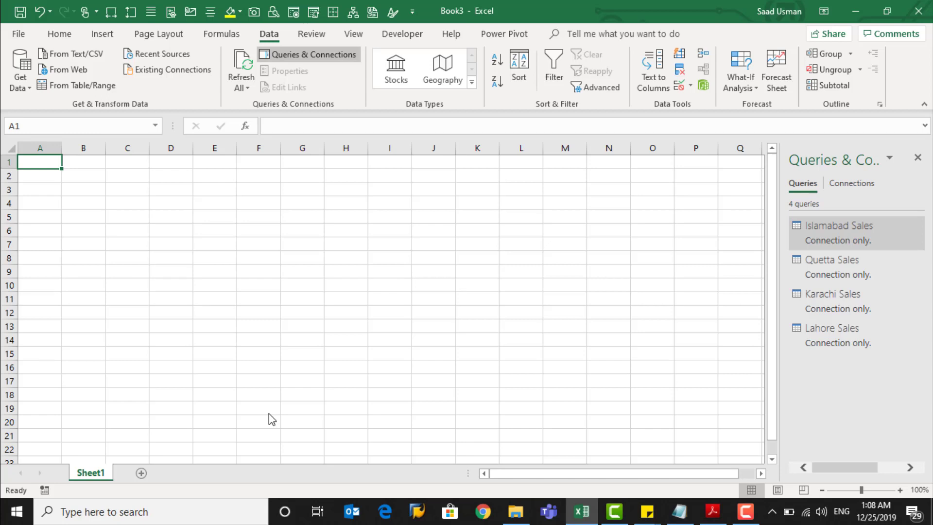
# - Launch the Power Query Editor and review the Islamabad, Quetta, Karachi and Lahore Sales queries
pyautogui.click(30, 83)
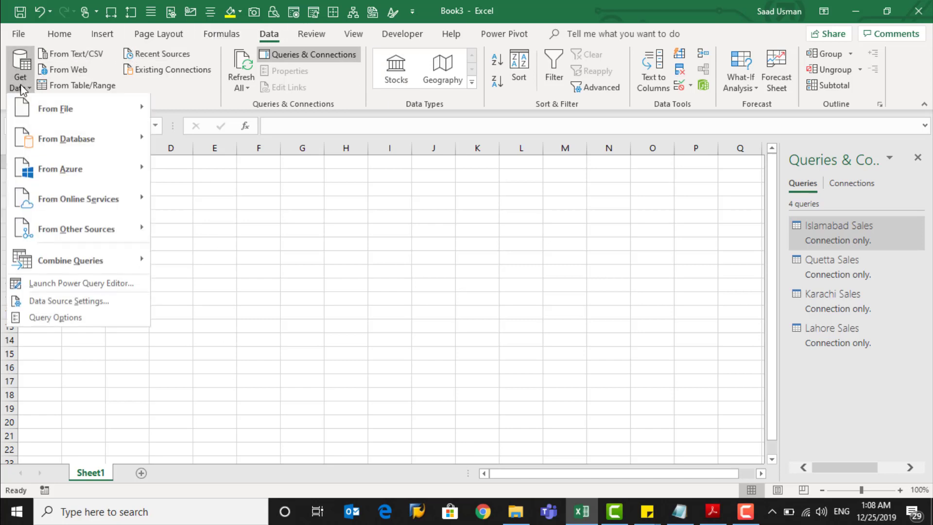
pyautogui.click(73, 287)
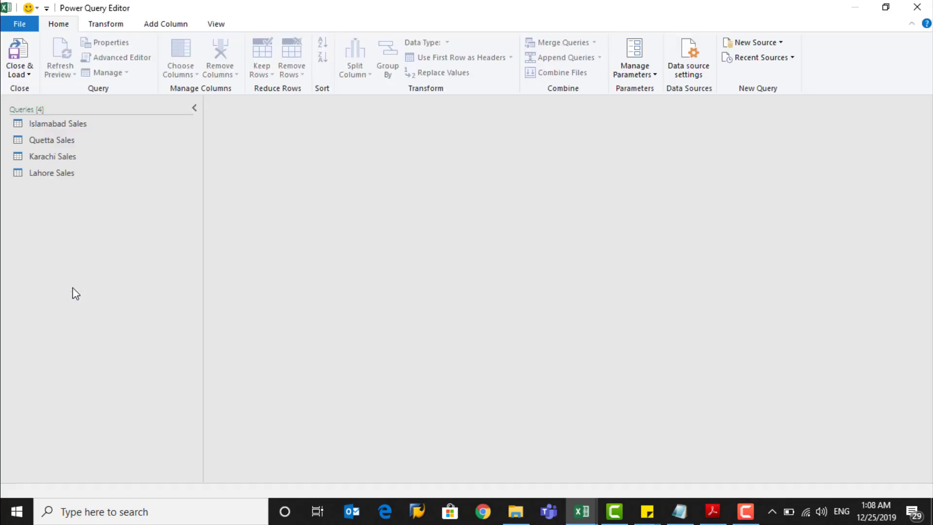
pyautogui.click(69, 124)
pyautogui.click(69, 142)
pyautogui.click(63, 155)
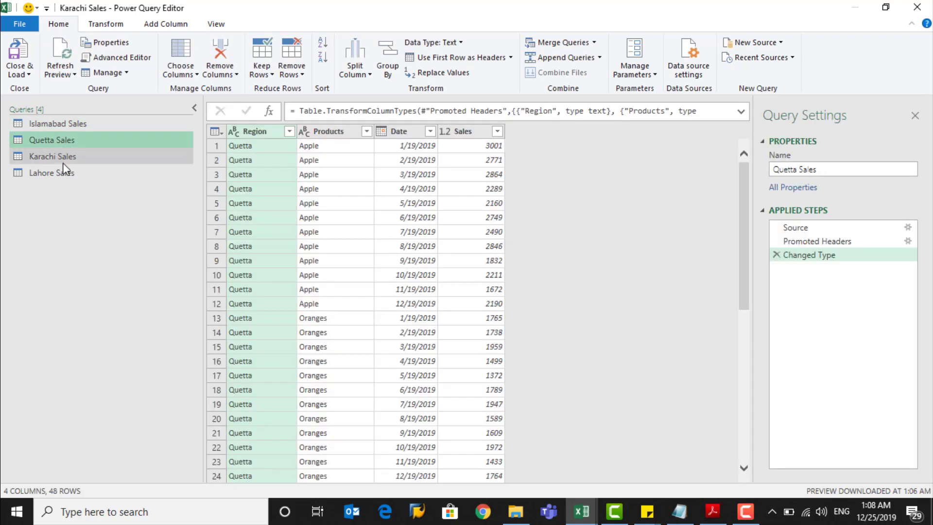
pyautogui.click(63, 169)
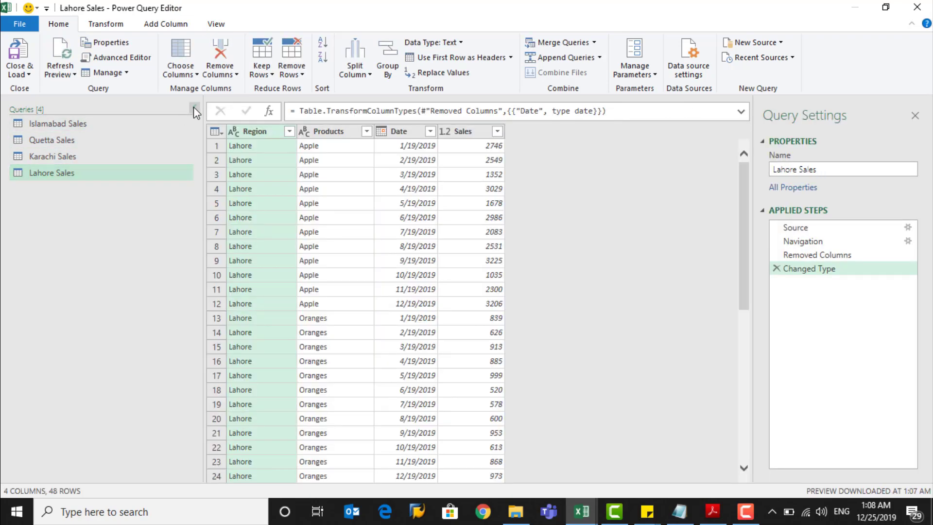
pyautogui.click(194, 107)
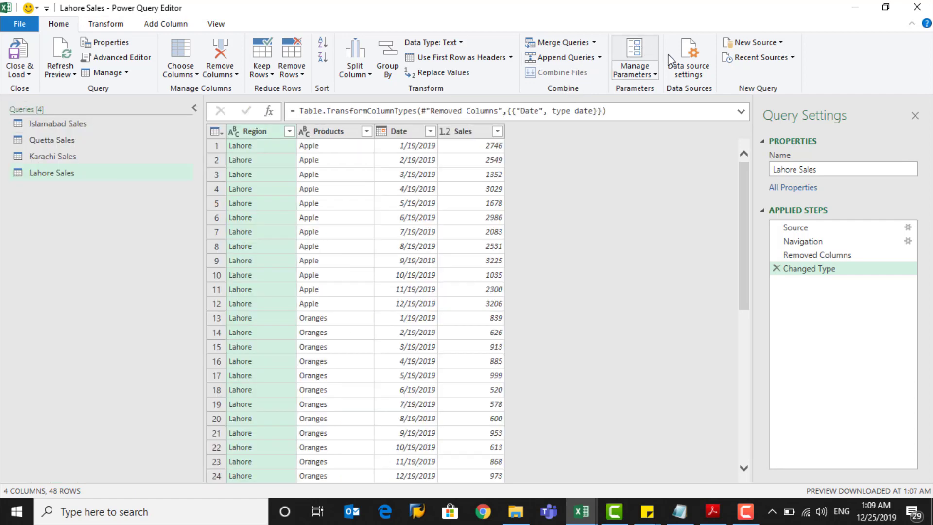
# - Append three or more tables as a new query, combining Lahore Sales, Karachi Sales, Quetta Sales and Islamabad Sales in that order
pyautogui.click(600, 59)
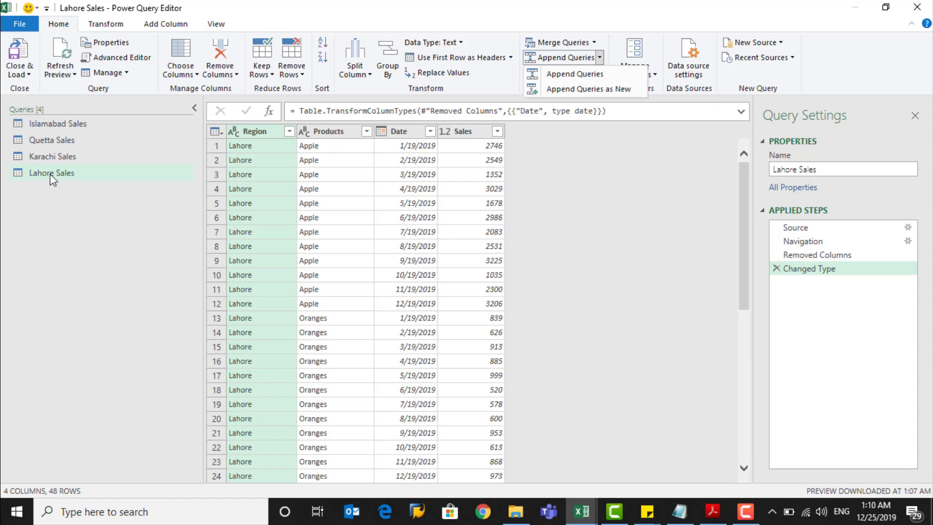
pyautogui.click(568, 89)
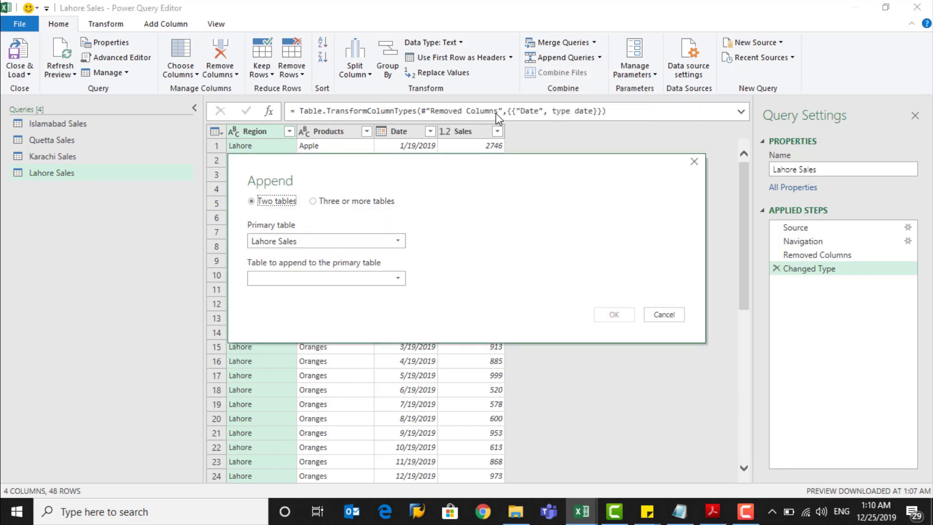
pyautogui.click(313, 202)
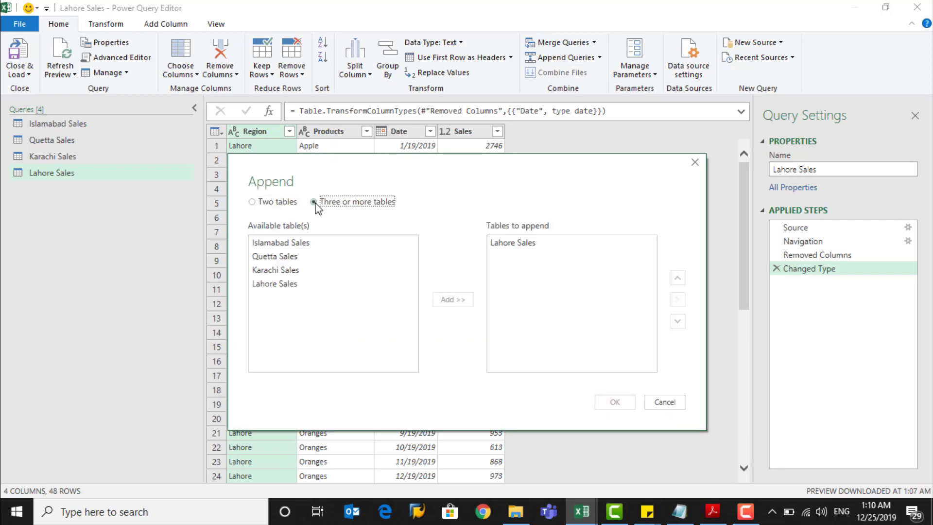
pyautogui.click(507, 243)
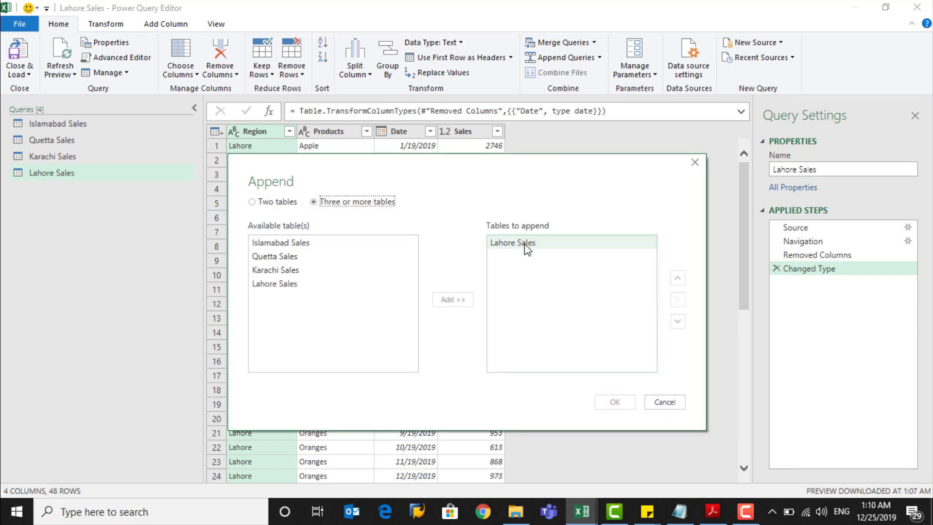
pyautogui.click(280, 271)
pyautogui.click(280, 272)
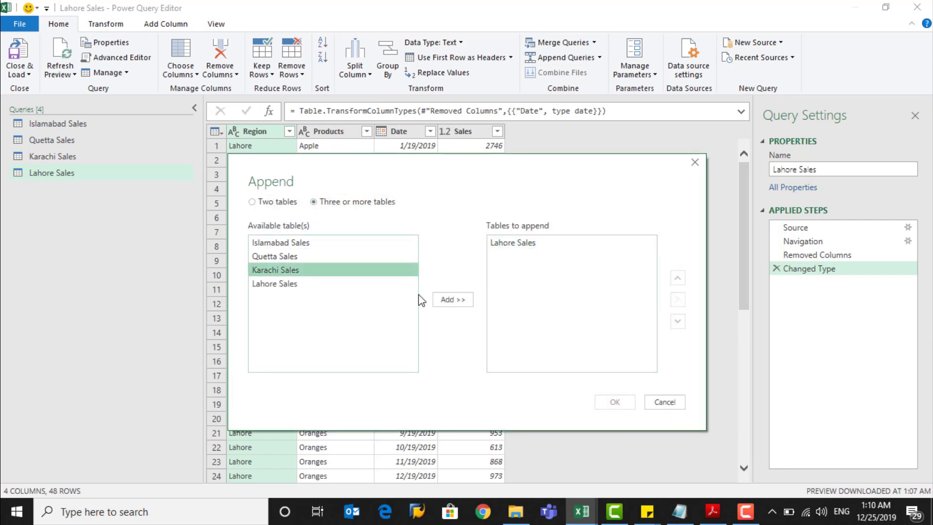
pyautogui.click(444, 298)
pyautogui.click(310, 256)
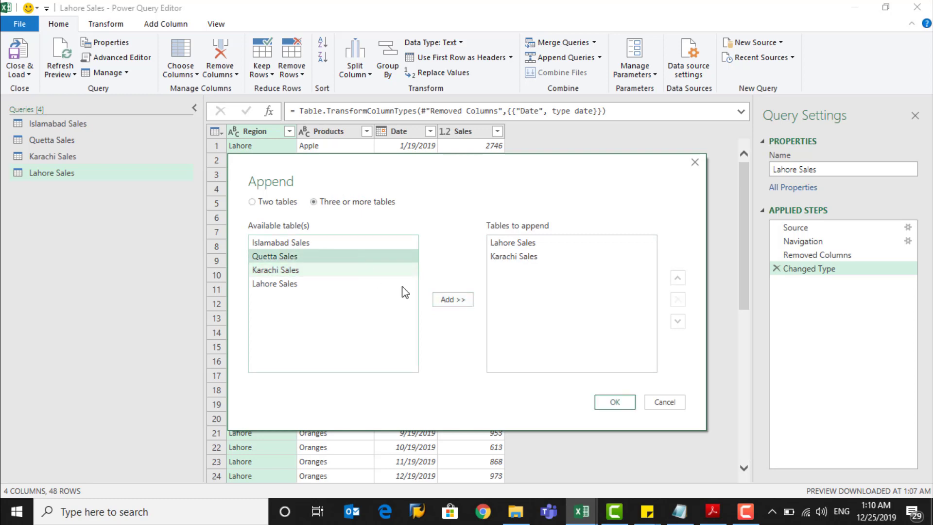
pyautogui.click(448, 300)
pyautogui.click(304, 284)
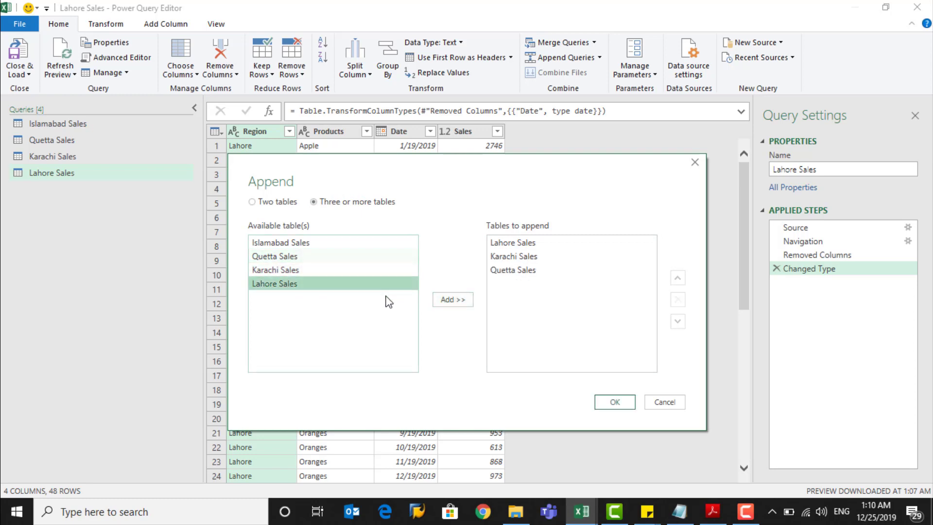
pyautogui.click(300, 242)
pyautogui.click(446, 300)
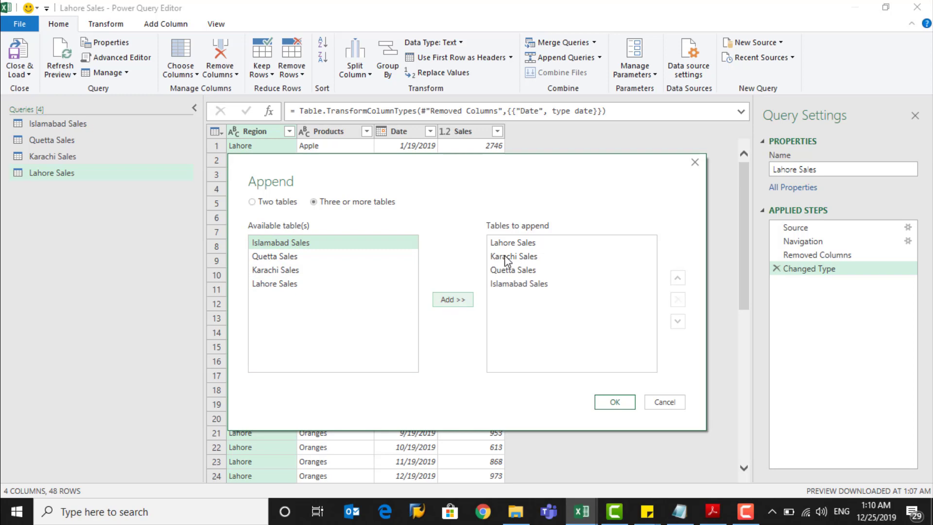
pyautogui.click(615, 403)
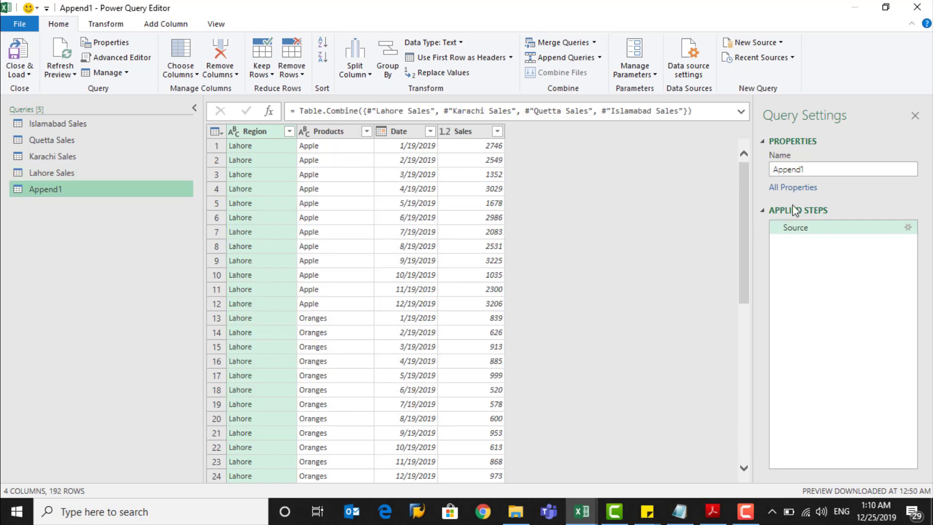
# - Rename the appended query as Nationwide Sales
pyautogui.moveTo(825, 170); pyautogui.dragTo(733, 170)
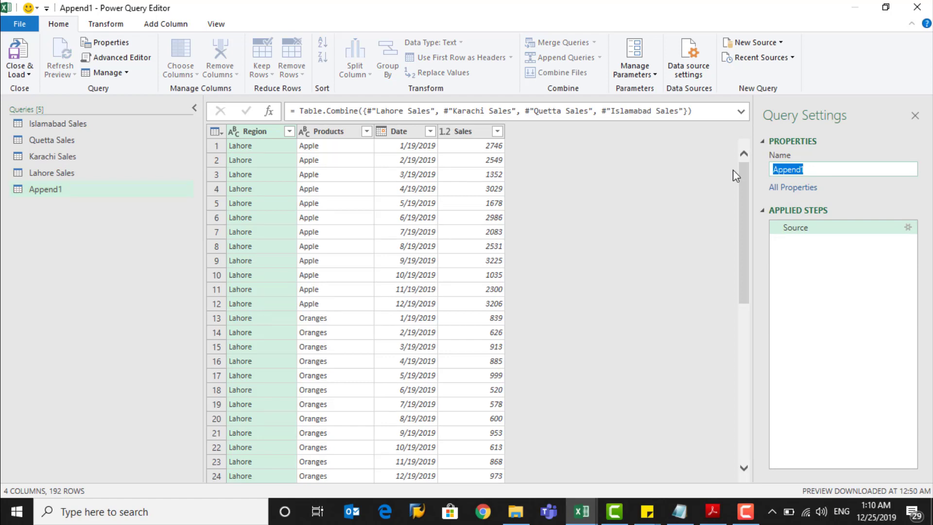
pyautogui.write('Nationwide Sal')
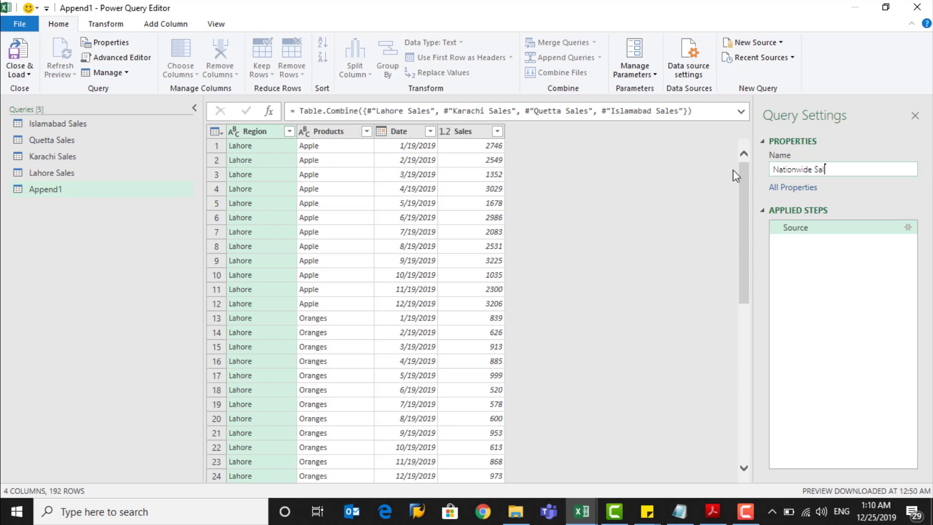
pyautogui.write('es')
# - Close the editor and load the Nationwide Sales query as a table in the existing worksheet at cell A1
pyautogui.click(27, 73)
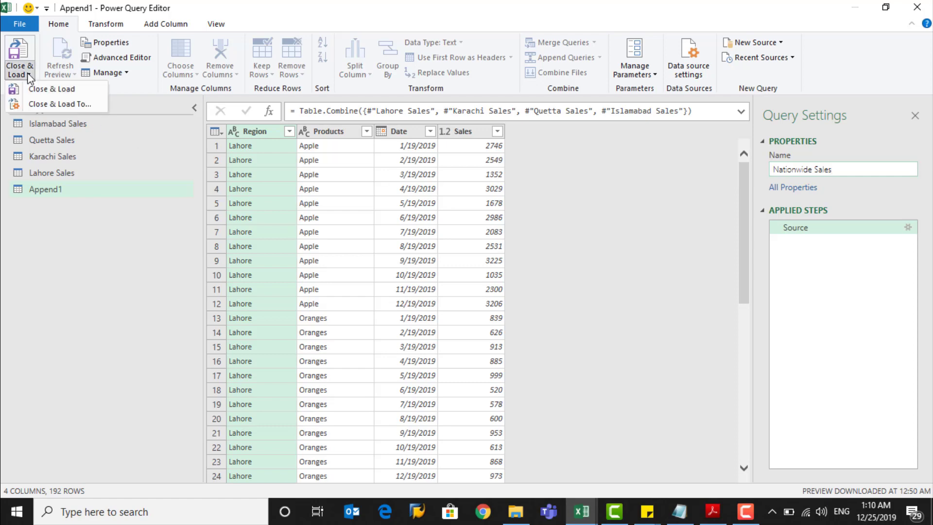
pyautogui.click(42, 106)
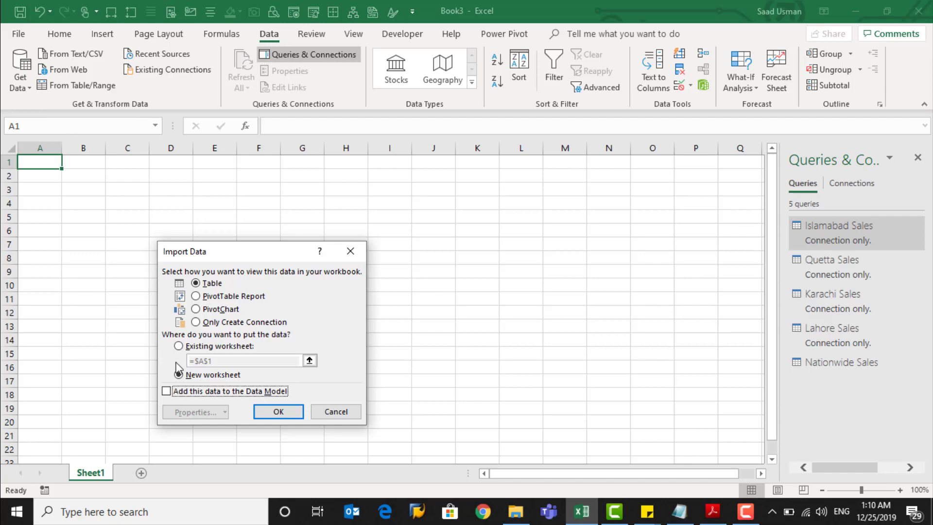
pyautogui.click(179, 346)
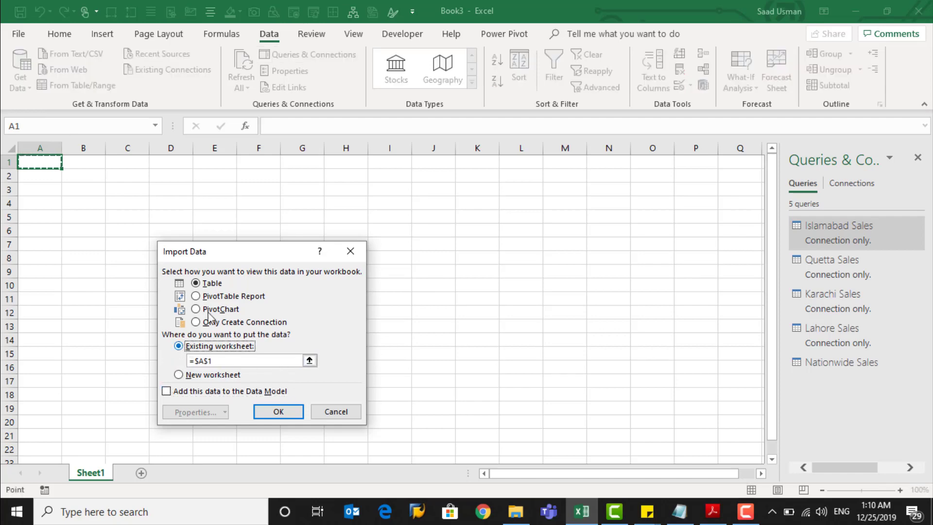
pyautogui.click(278, 411)
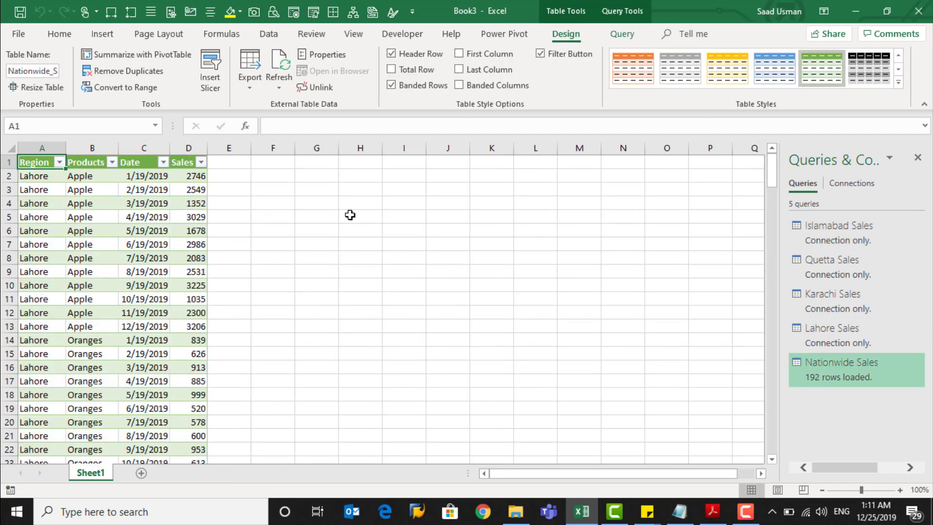
pyautogui.click(363, 161)
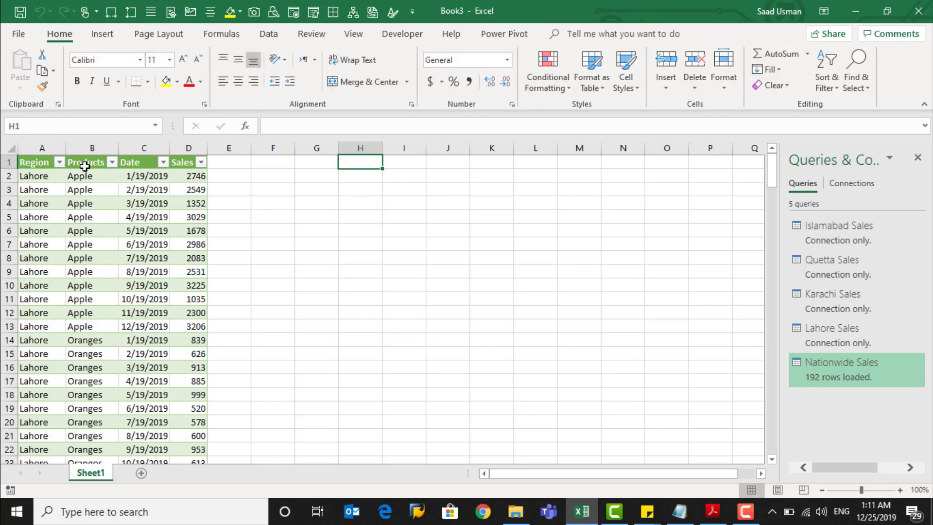
# - Create a PivotTable from the whole Nationwide_Sales table, placed in the existing worksheet at Sheet1 cell I1
pyautogui.click(38, 166)
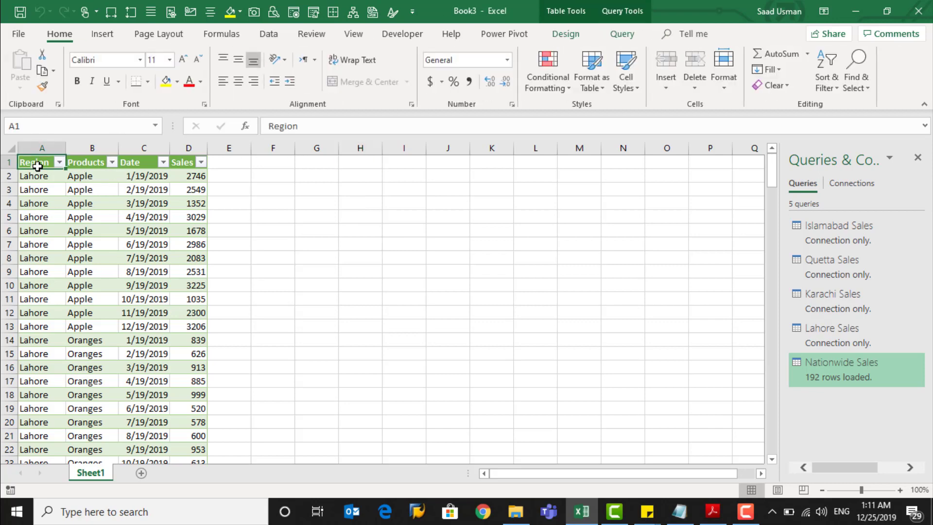
pyautogui.hotkey('ctrl', 'shift', 'End')
pyautogui.click(102, 33)
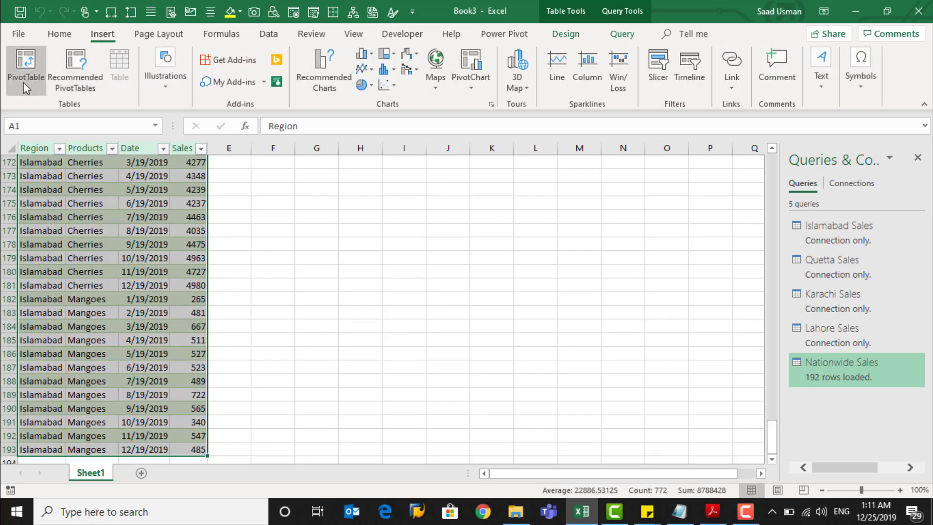
pyautogui.click(24, 83)
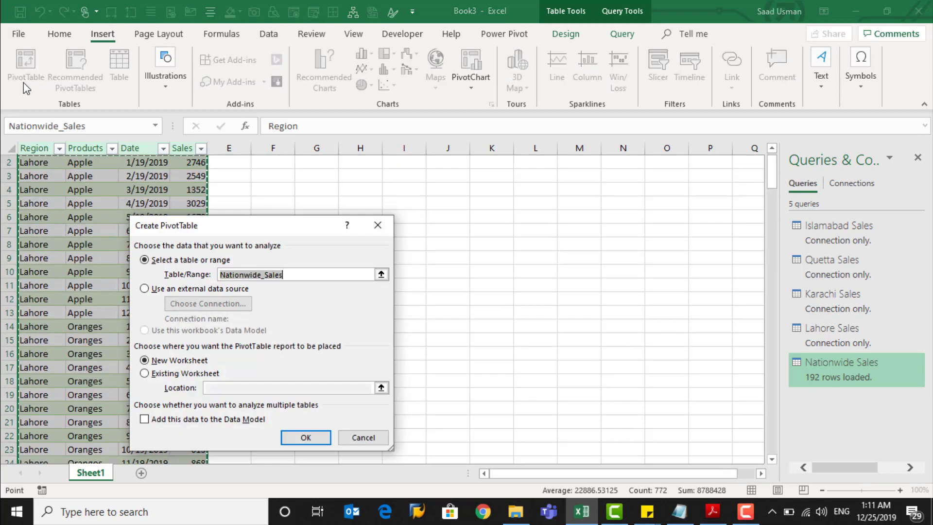
pyautogui.click(165, 374)
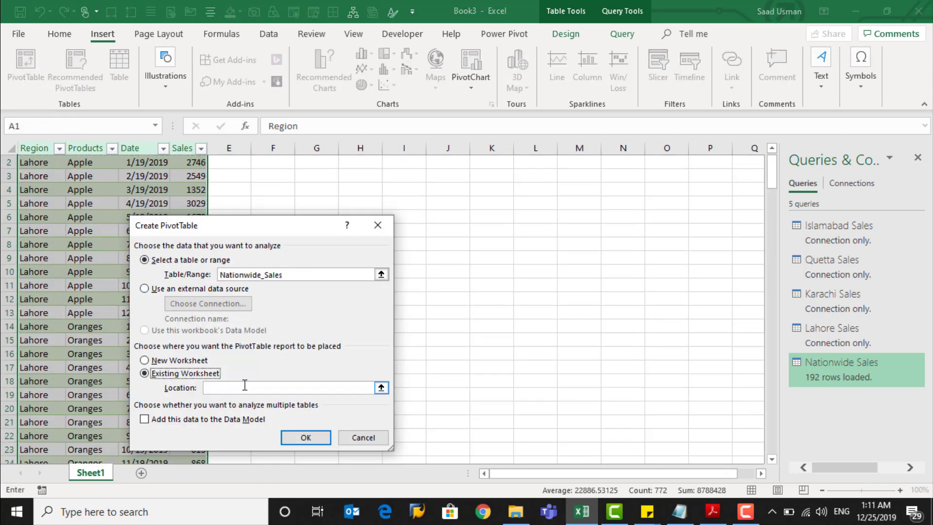
pyautogui.click(381, 388)
pyautogui.click(419, 364)
pyautogui.hotkey('ctrl', 'Up')
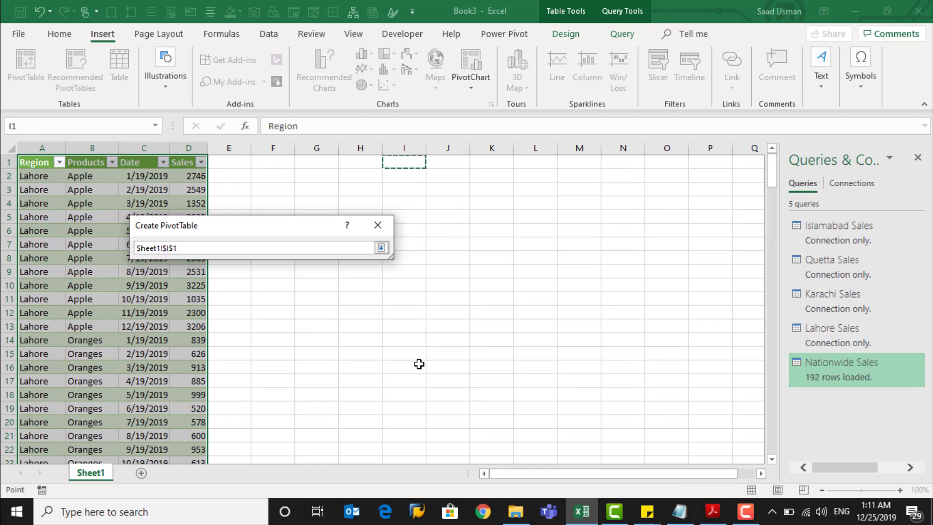
pyautogui.click(381, 248)
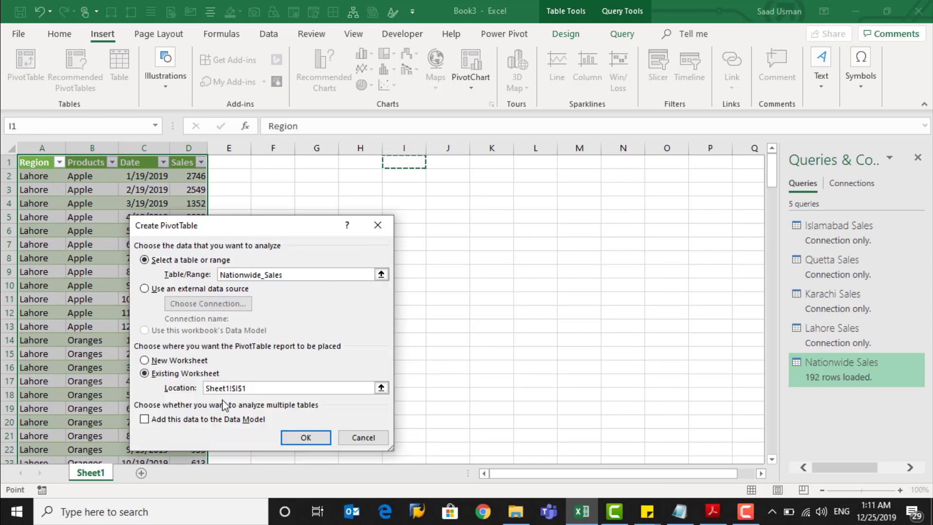
pyautogui.click(301, 437)
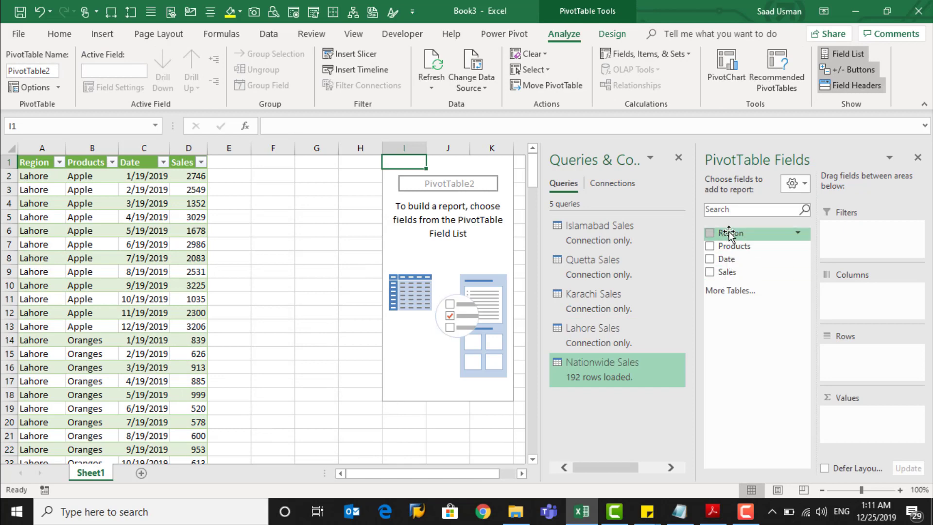
# - Build the PivotTable with Region as rows and Sales as values summarized by Count, and close the field list
pyautogui.moveTo(731, 233); pyautogui.dragTo(845, 354)
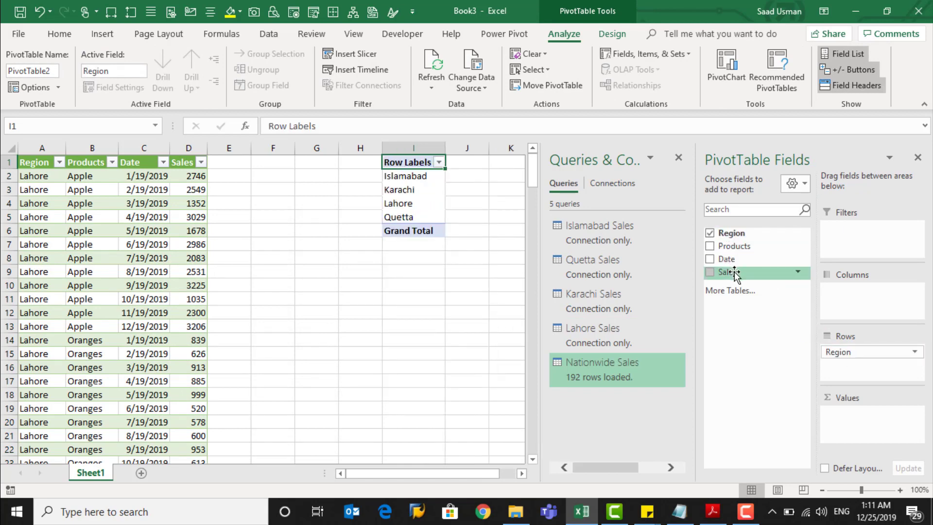
pyautogui.moveTo(733, 271); pyautogui.dragTo(875, 415)
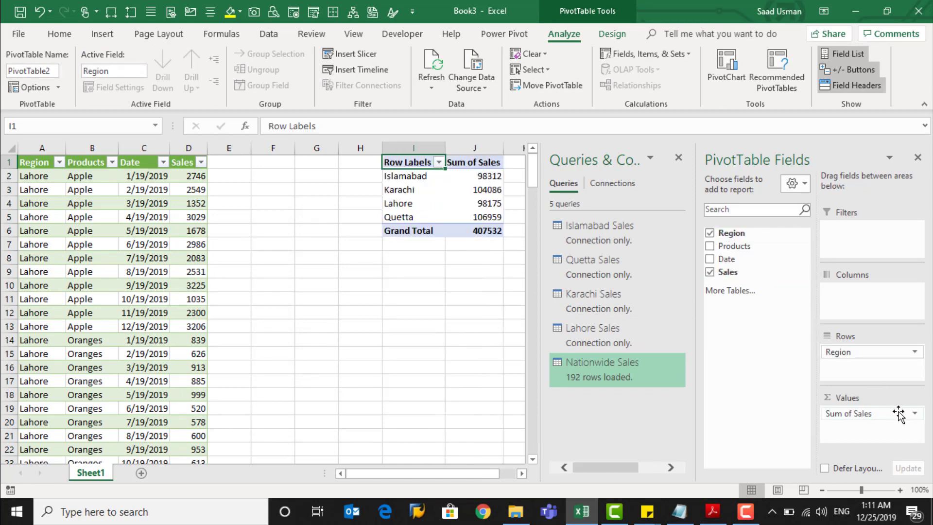
pyautogui.click(897, 413)
pyautogui.click(890, 396)
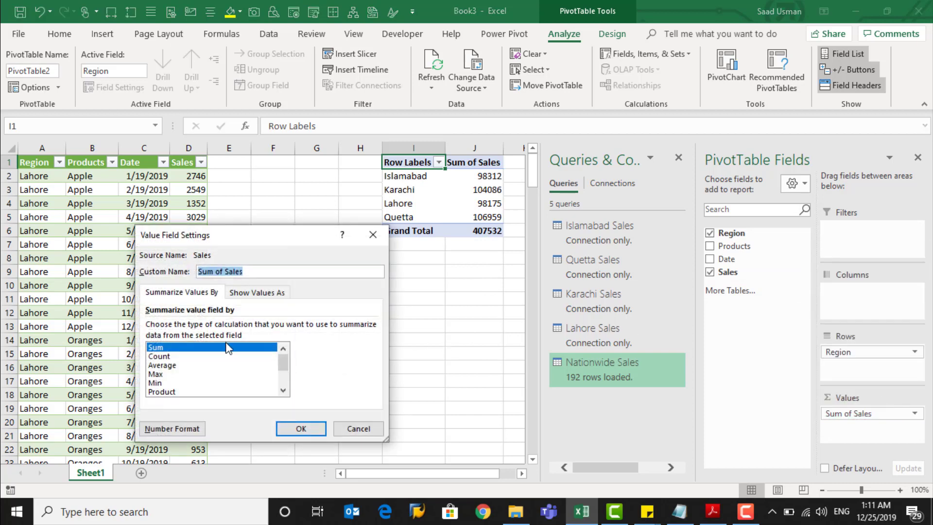
pyautogui.click(193, 356)
pyautogui.click(296, 426)
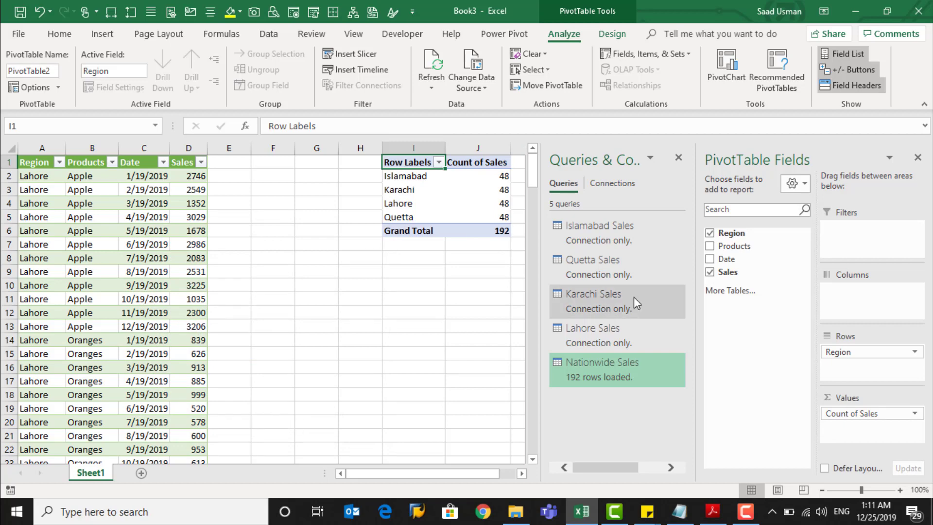
pyautogui.click(918, 158)
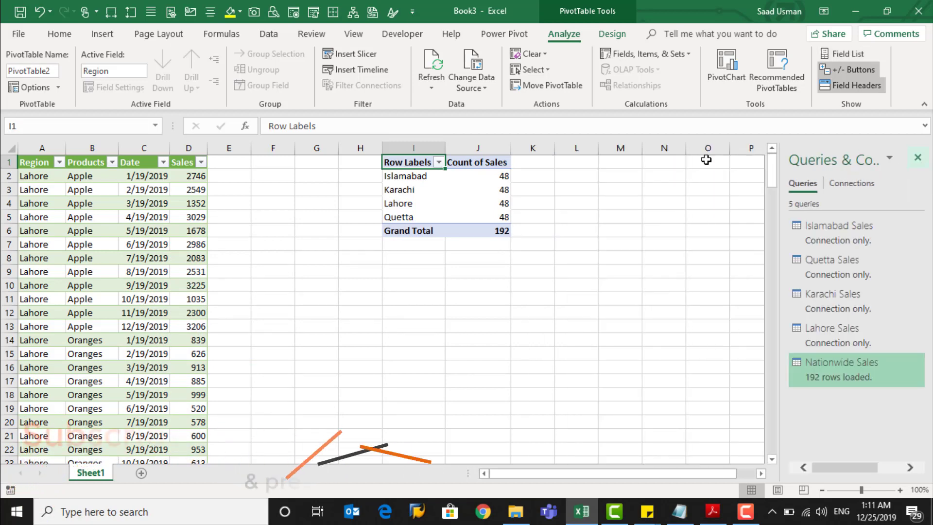